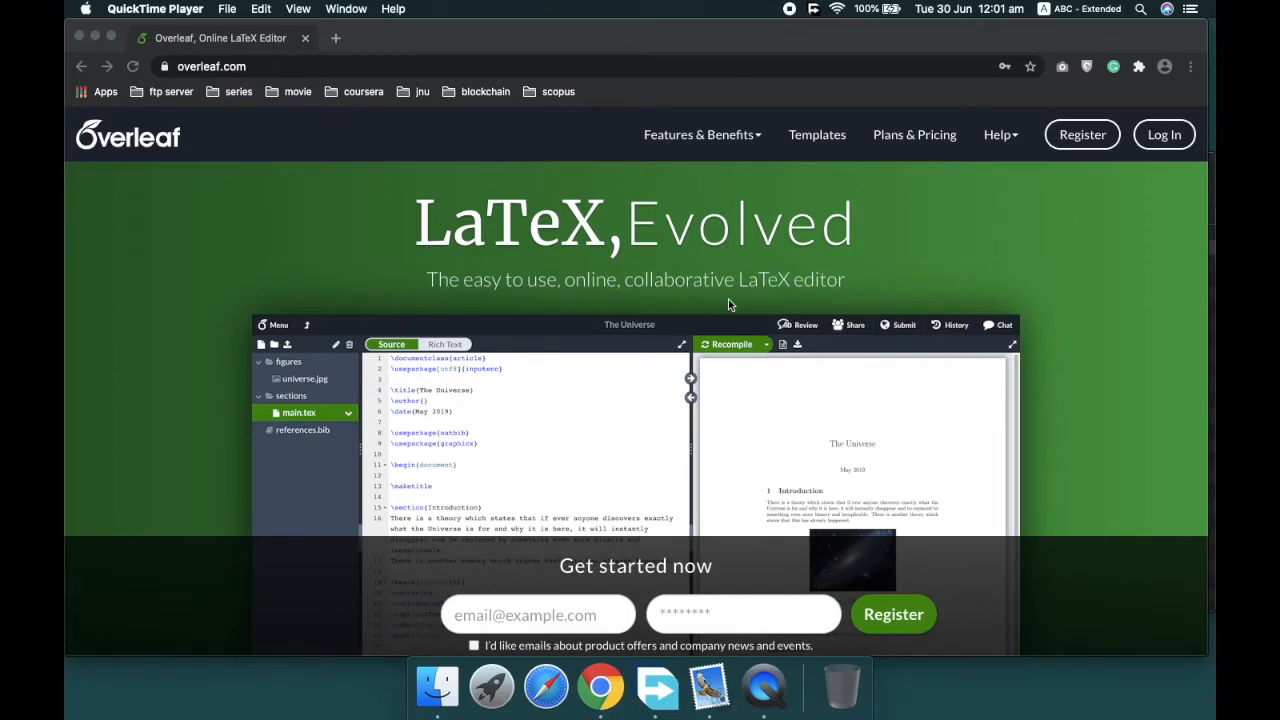
# View the Overleaf registration page, then log in to the existing account with email.
pyautogui.click(1089, 147)
pyautogui.click(1089, 147)
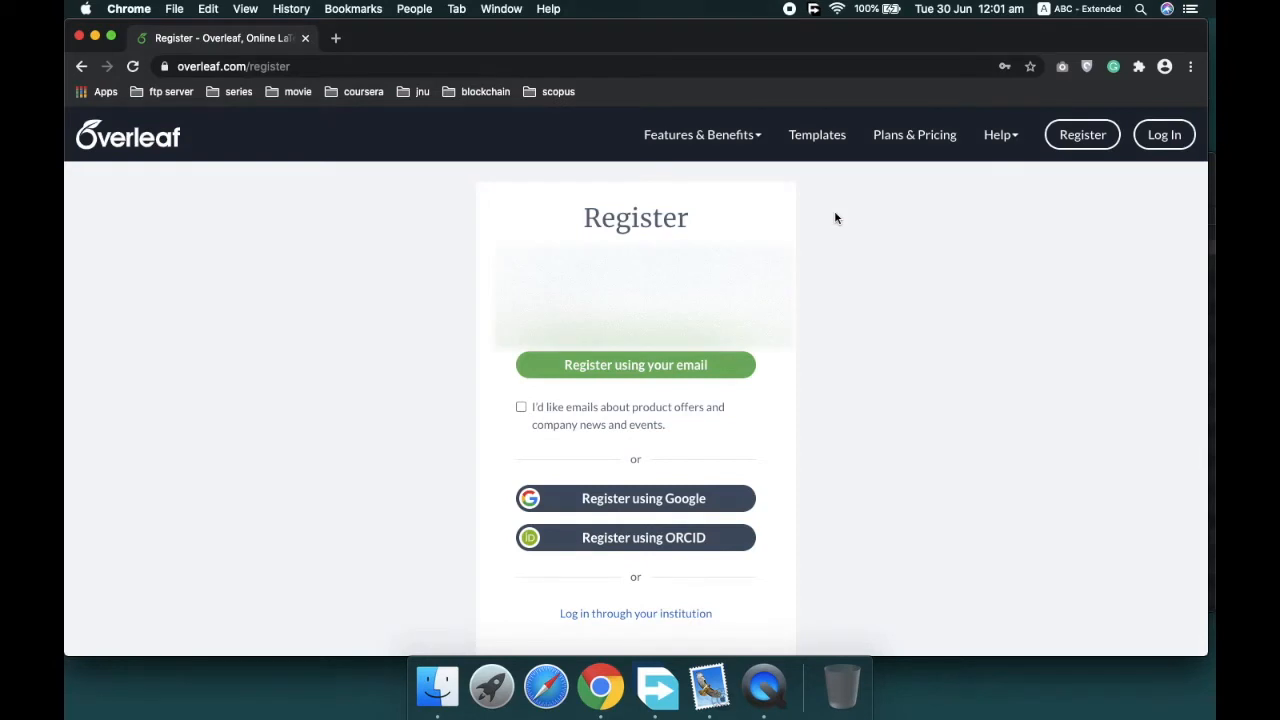
pyautogui.click(1165, 148)
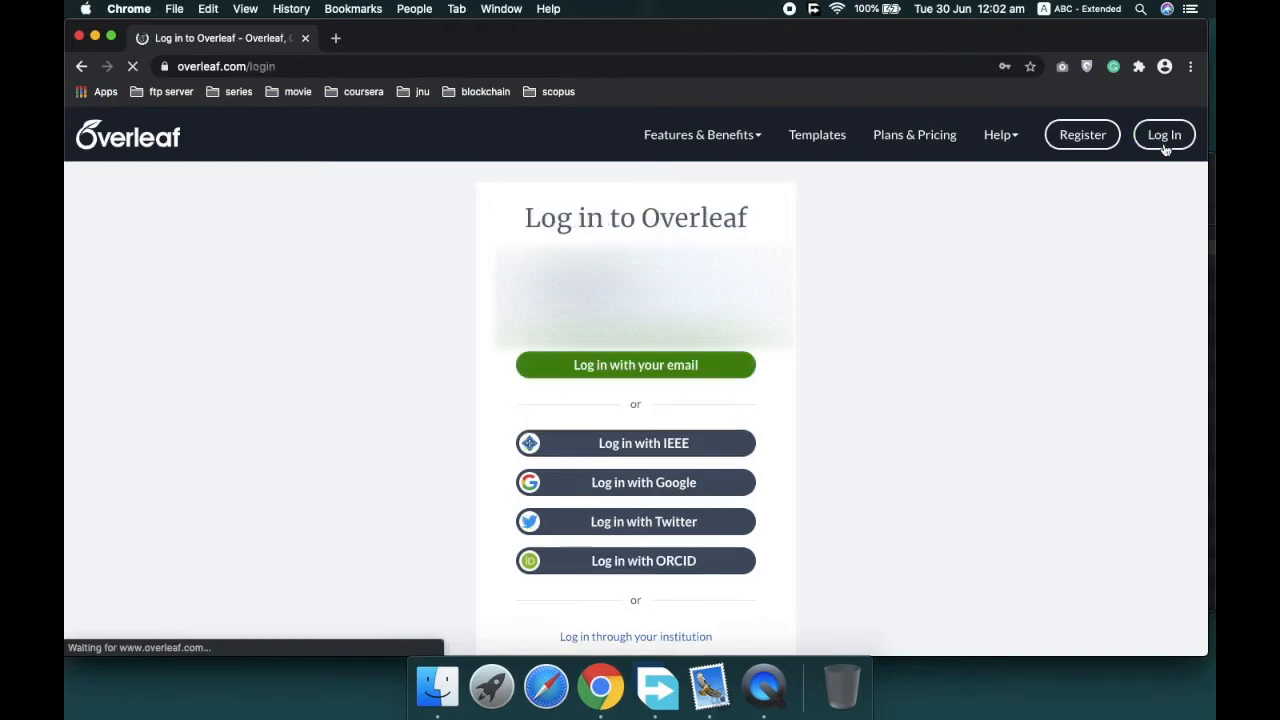
pyautogui.click(706, 366)
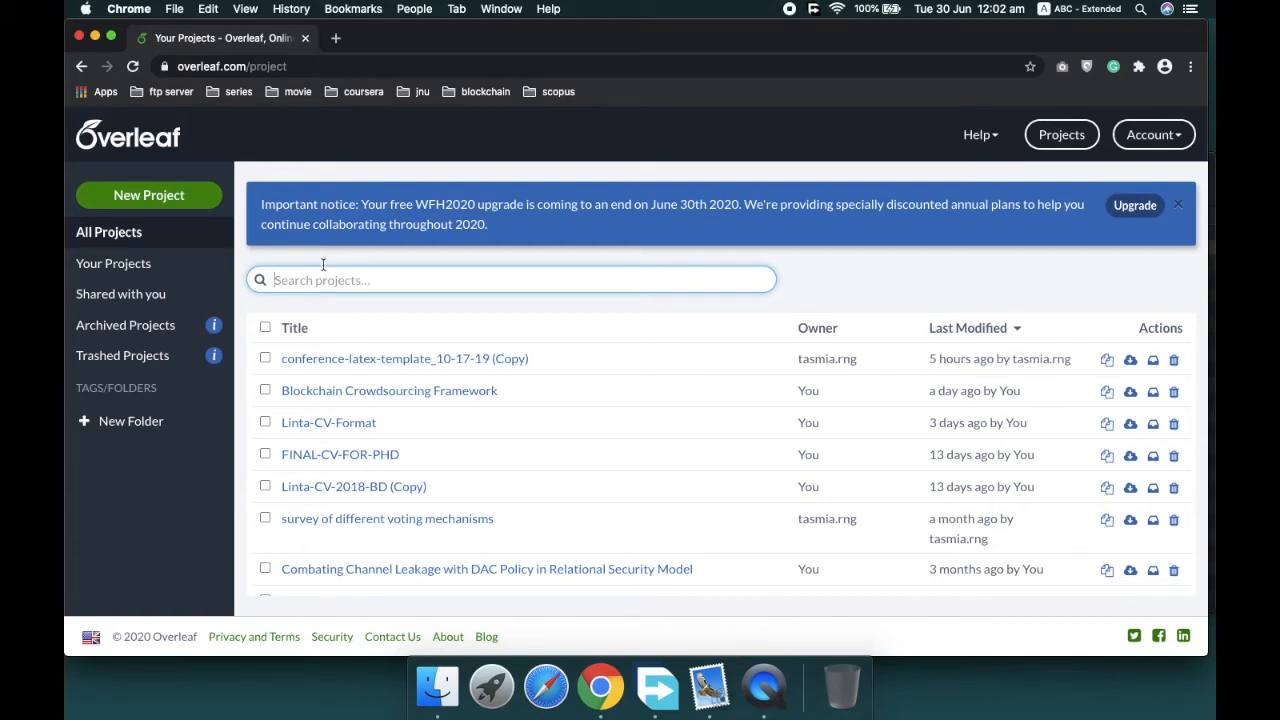
# Open the Academic Journal template gallery for a new project and browse its templates.
pyautogui.click(190, 204)
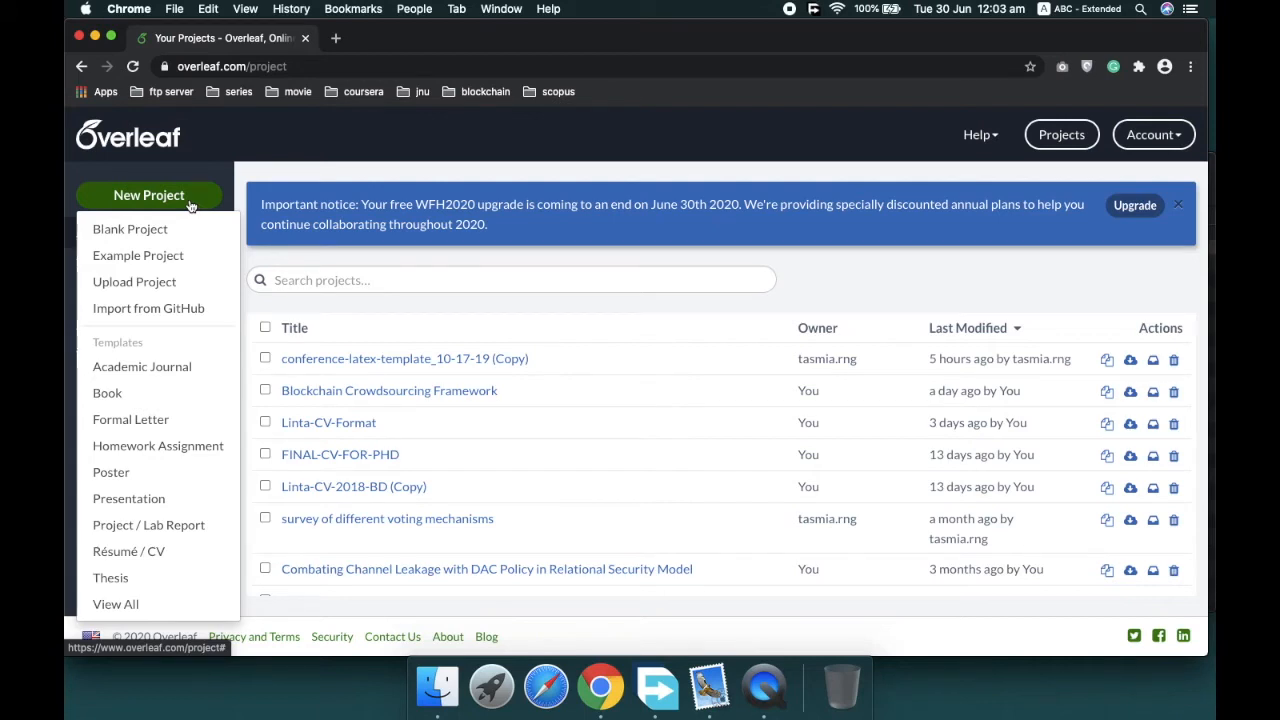
pyautogui.click(188, 197)
pyautogui.click(188, 197)
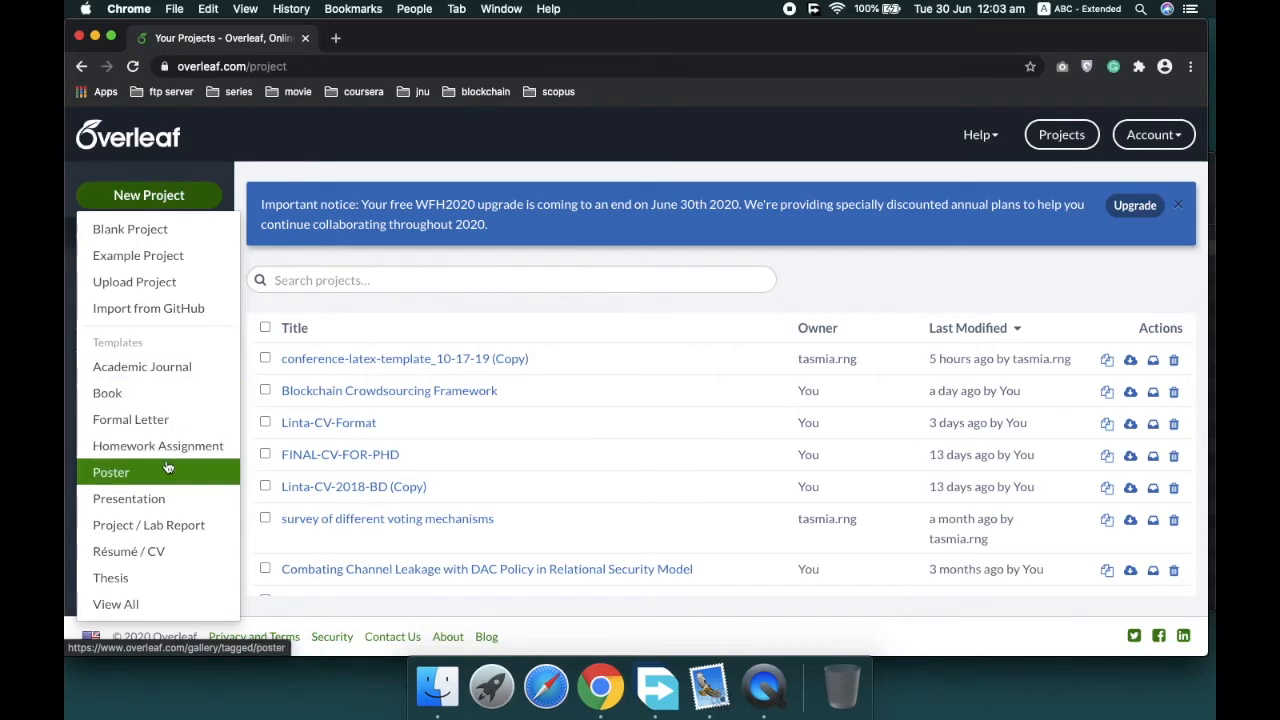
pyautogui.scroll(-1, 168, 467)
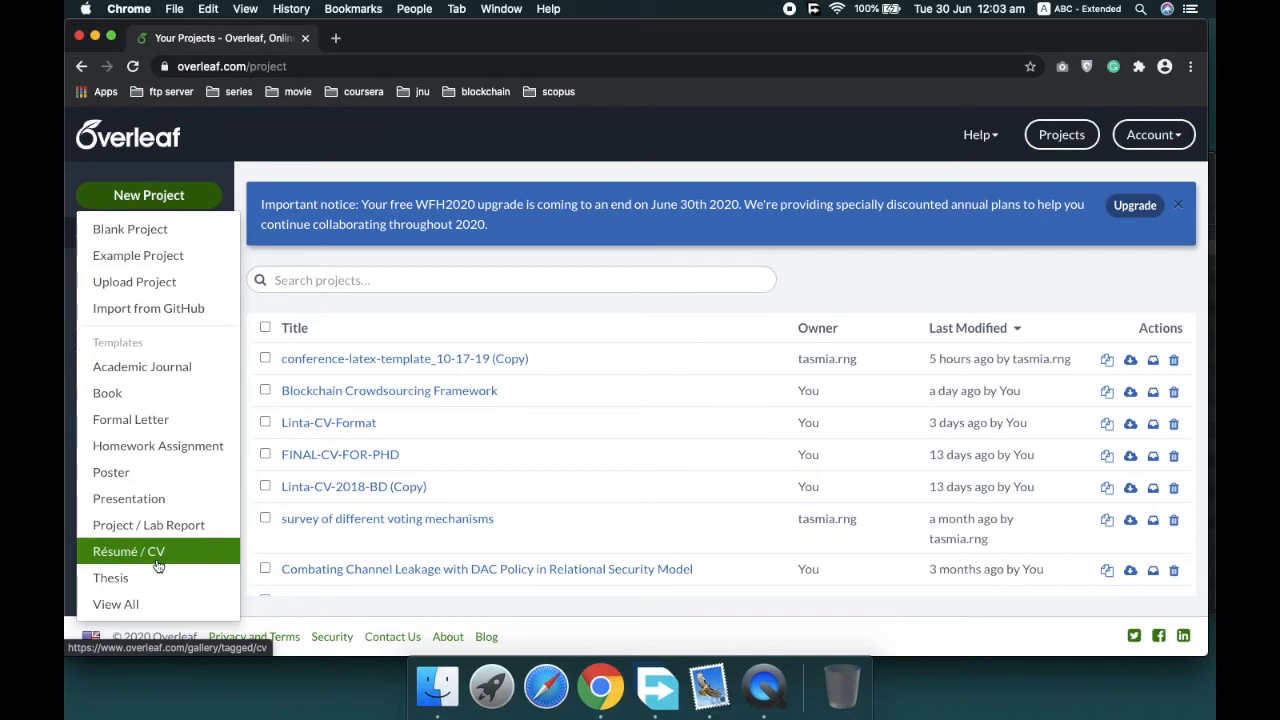
pyautogui.click(200, 372)
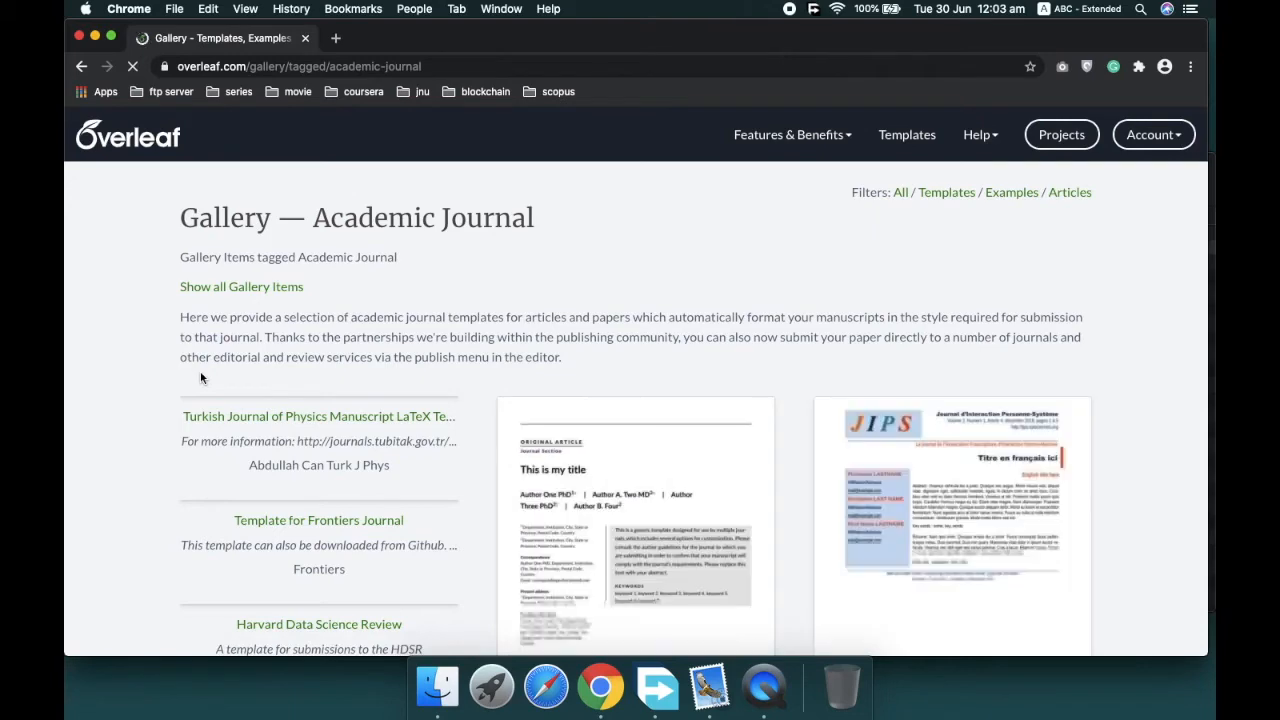
pyautogui.scroll(-2, 431, 402)
pyautogui.scroll(-4, 431, 402)
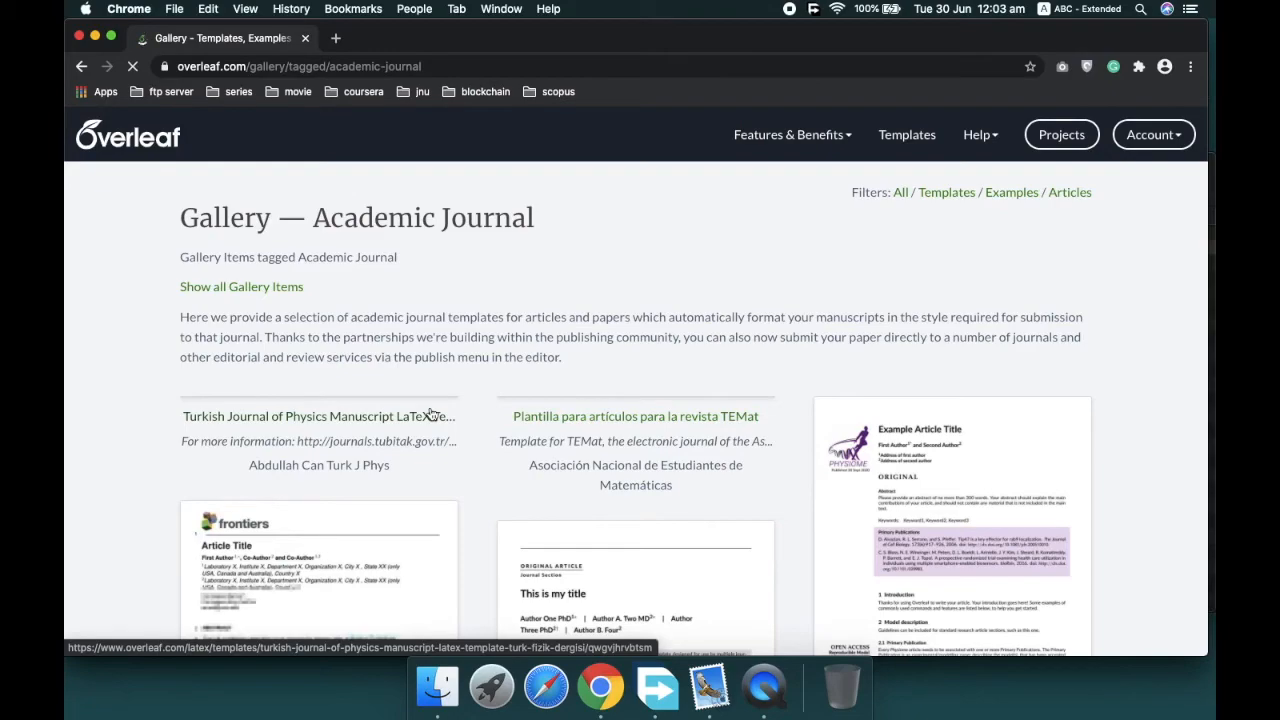
pyautogui.scroll(-10, 431, 413)
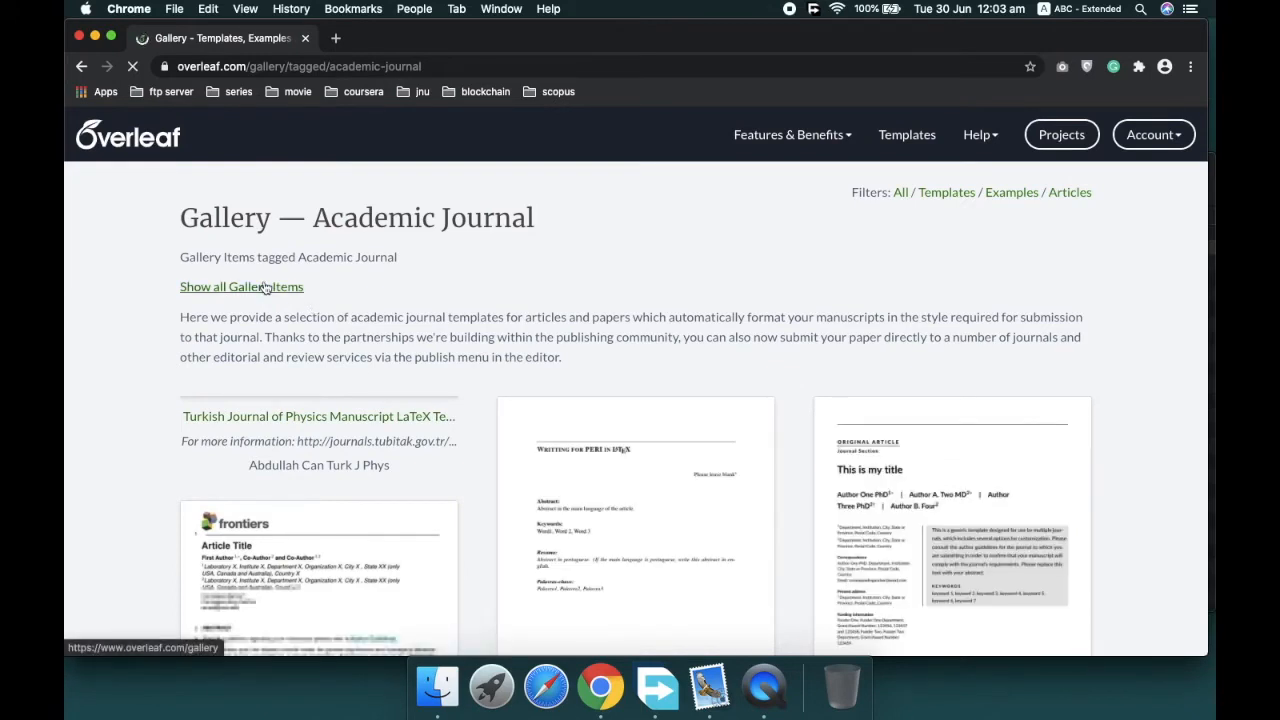
# Search the full gallery for "ieee" and open IEEE Bare Demo Template for Conferences as a new project.
pyautogui.click(265, 287)
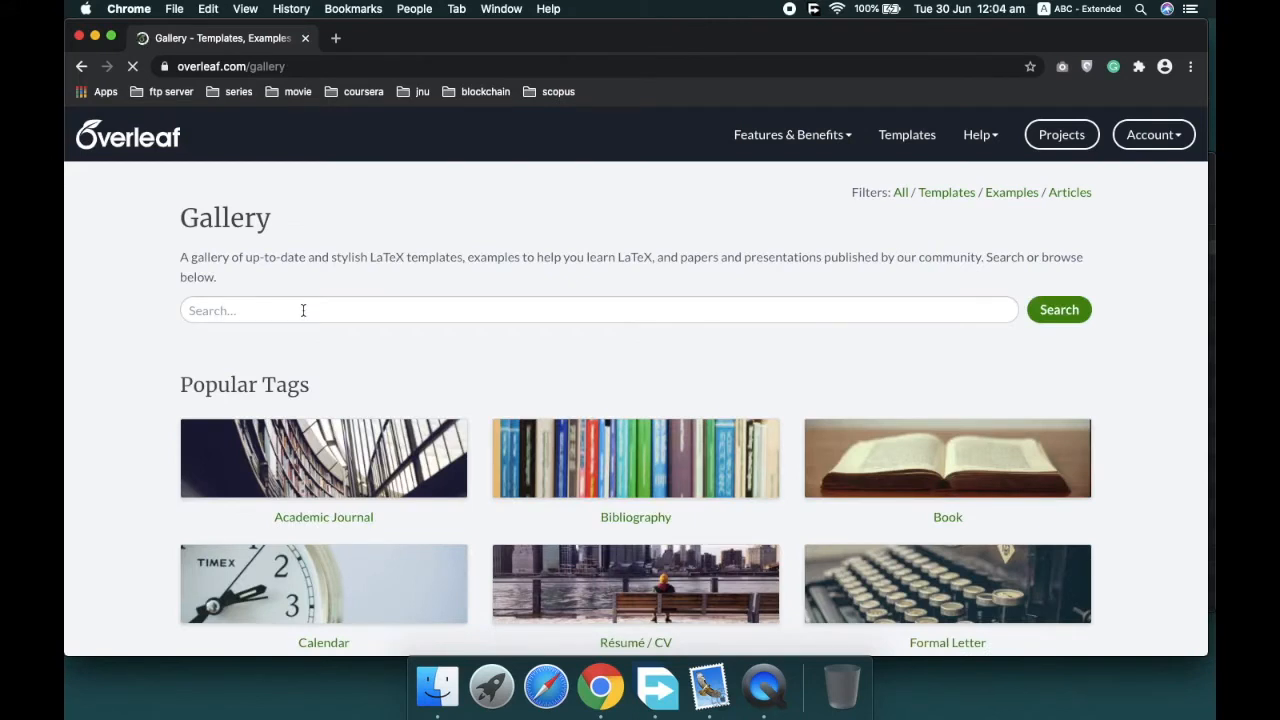
pyautogui.write('ieee')
pyautogui.press('Return')
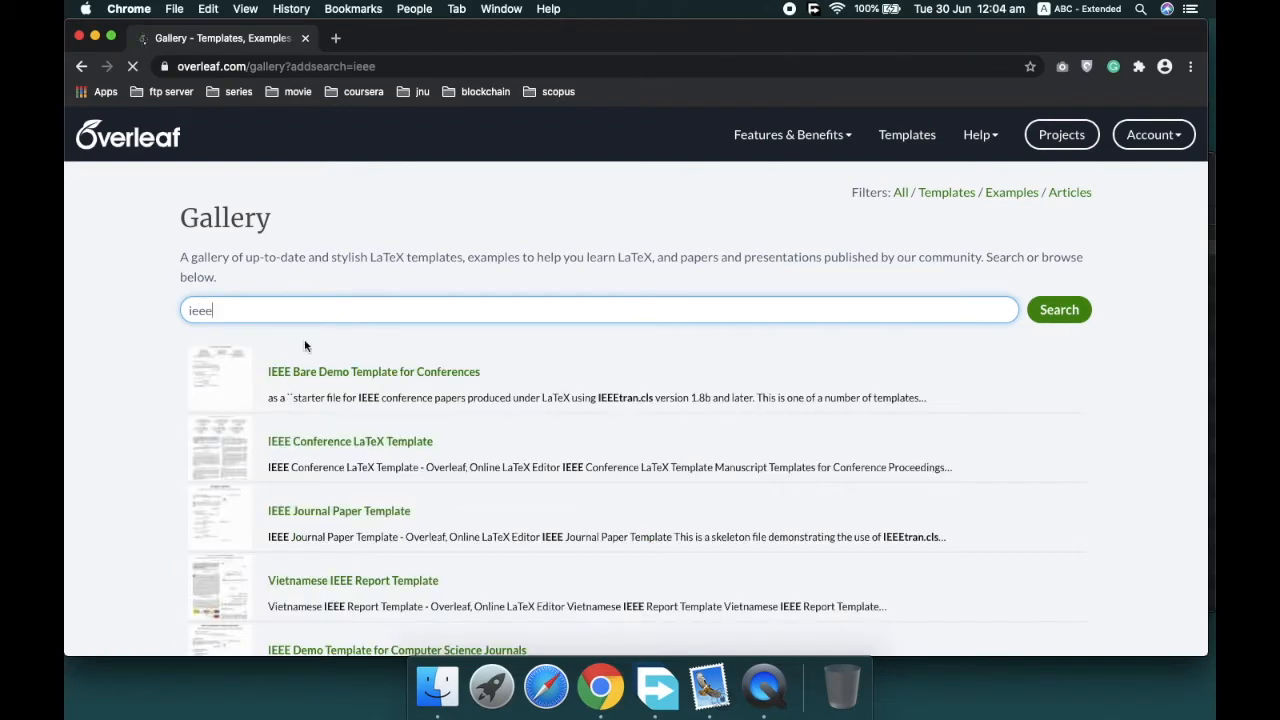
pyautogui.scroll(-2, 380, 446)
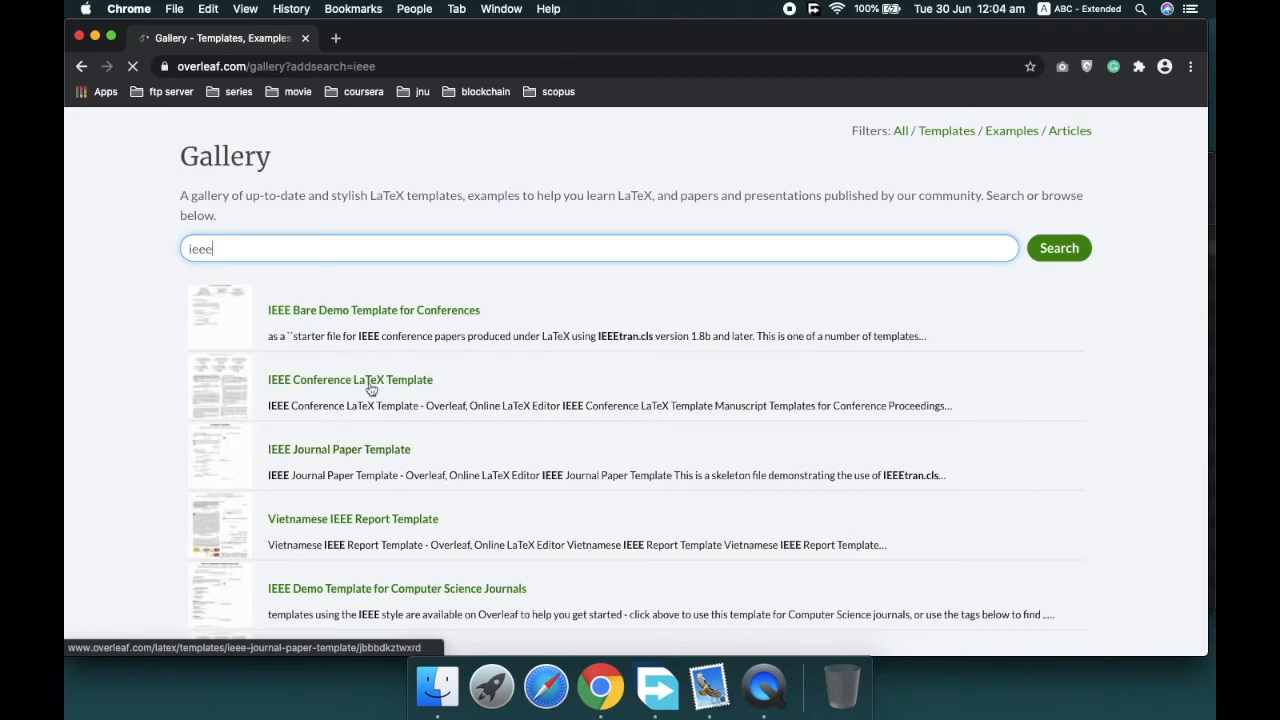
pyautogui.click(458, 311)
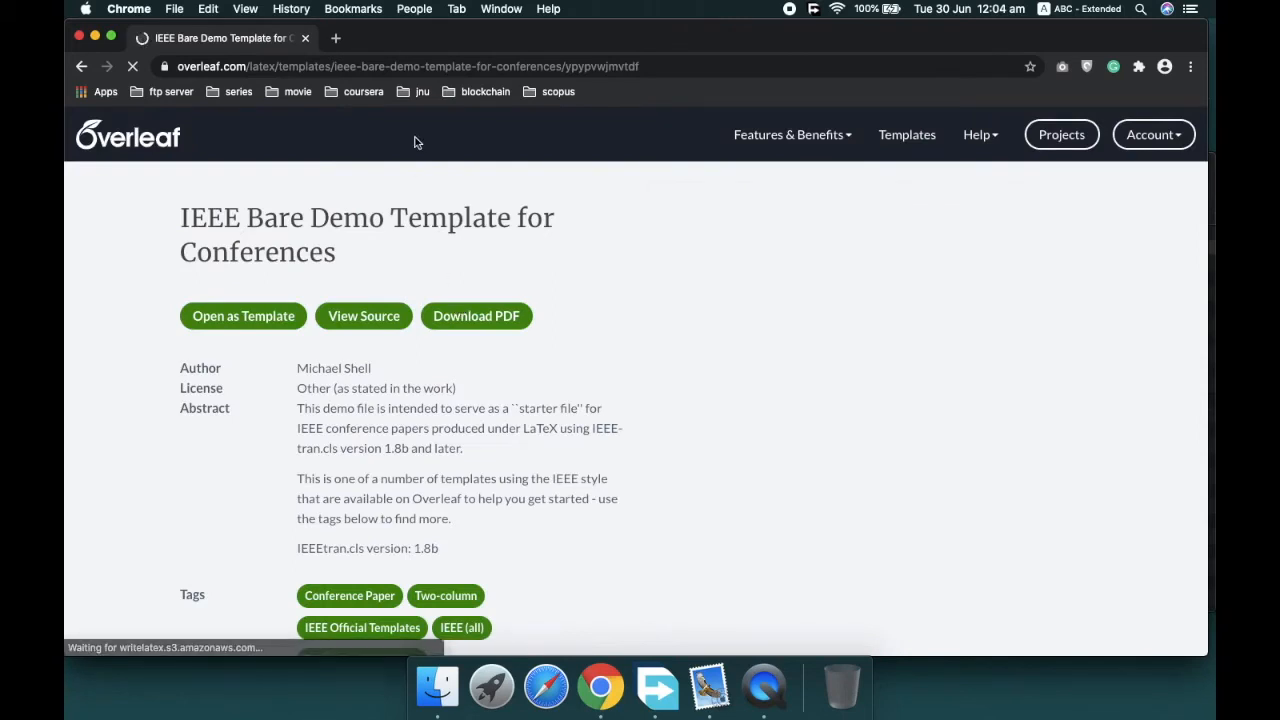
pyautogui.click(229, 317)
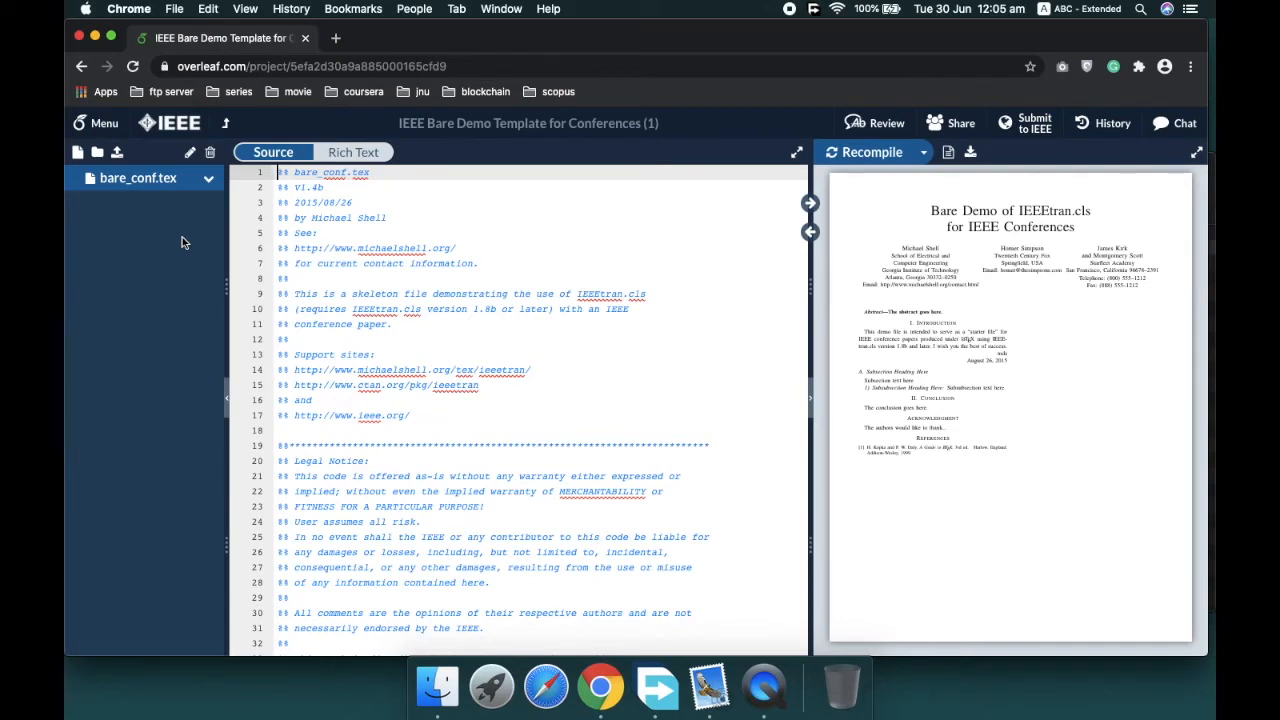
# Import the Mendeley library into the project as references.bib and look through its BibTeX entries.
pyautogui.click(116, 152)
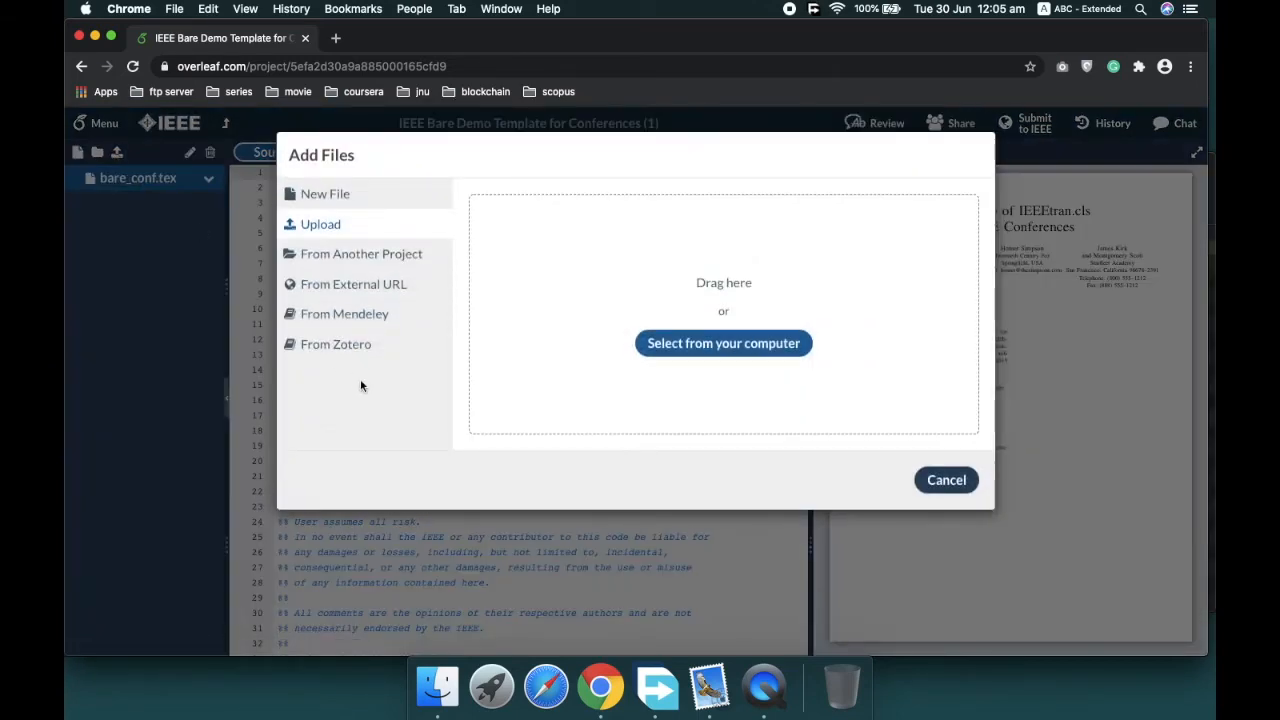
pyautogui.click(402, 314)
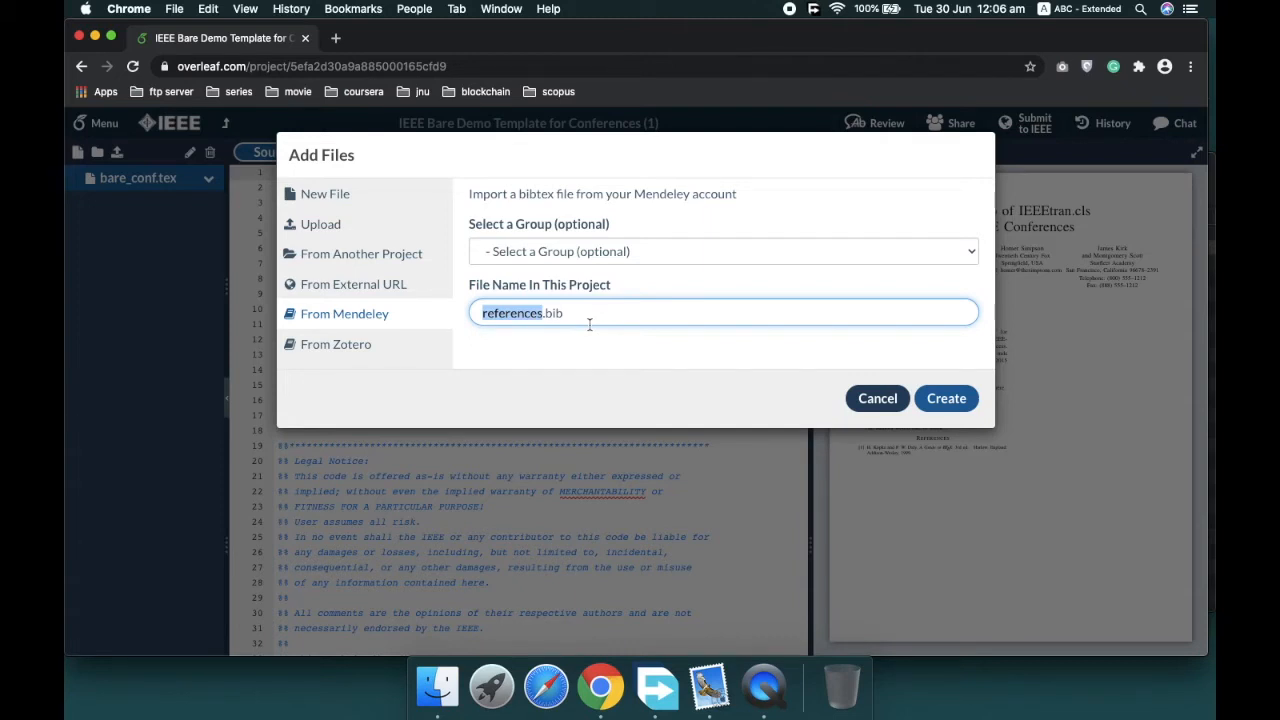
pyautogui.click(944, 399)
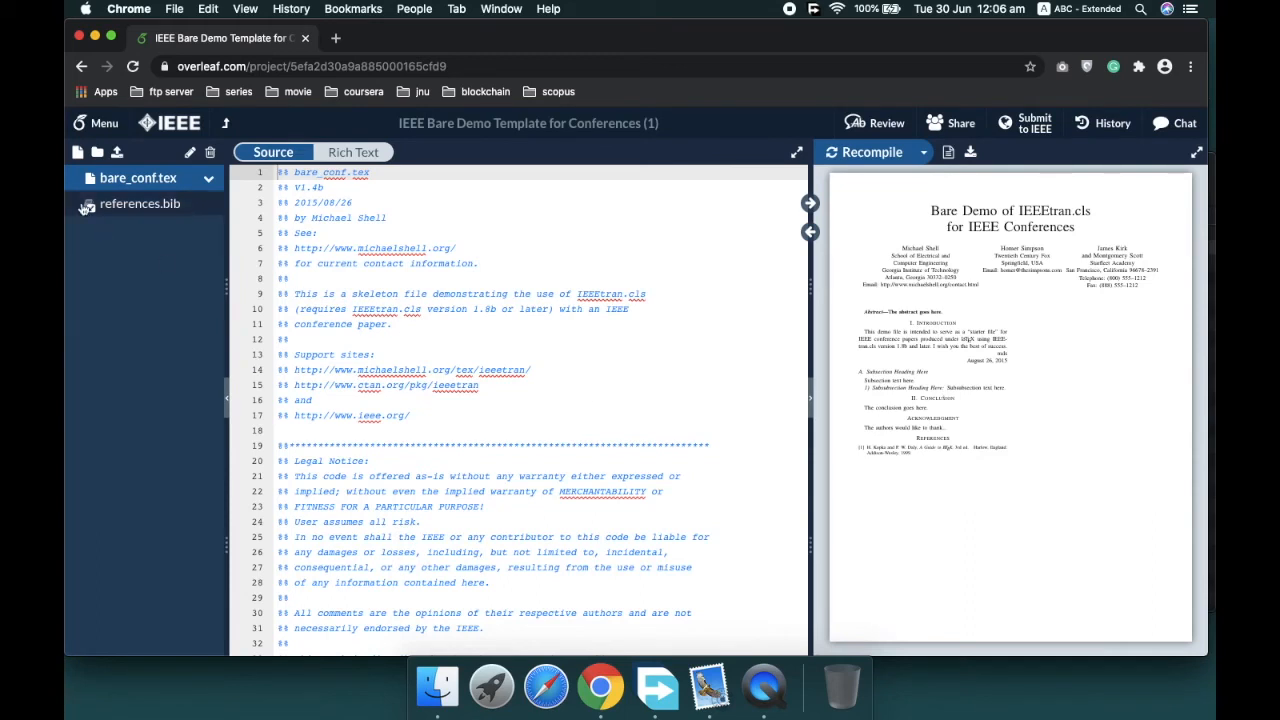
pyautogui.click(152, 207)
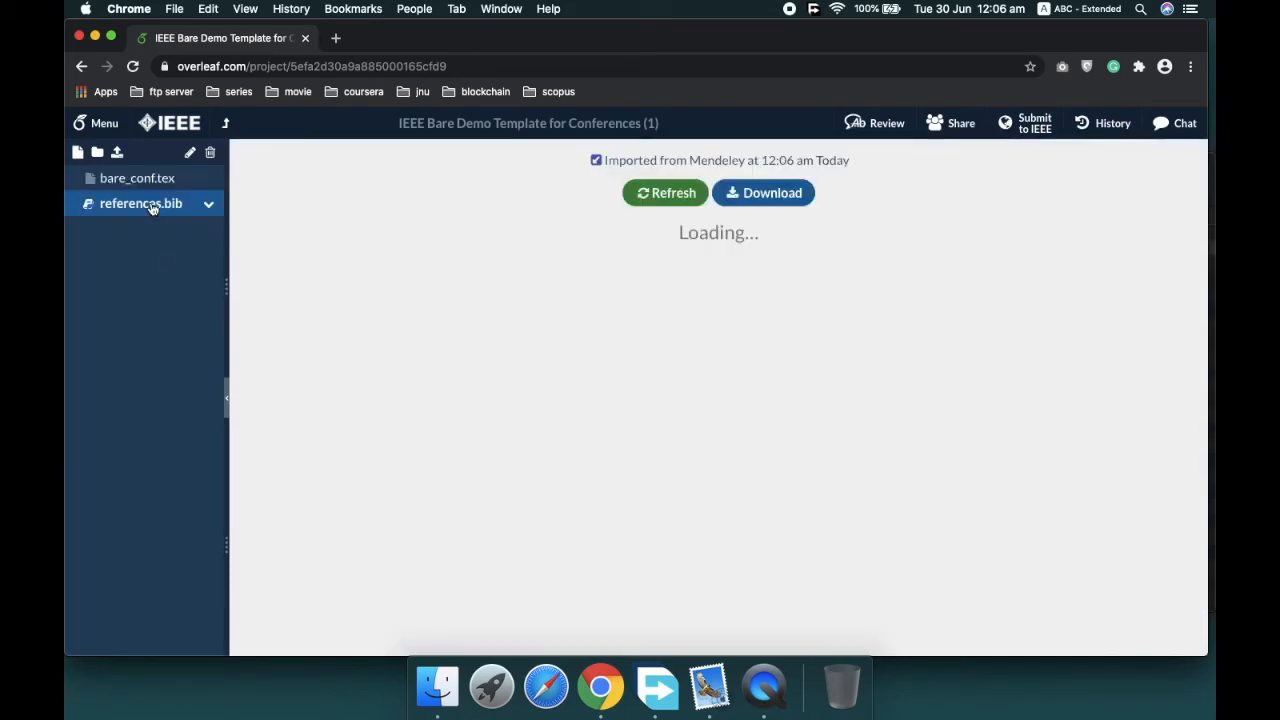
pyautogui.scroll(-5, 543, 321)
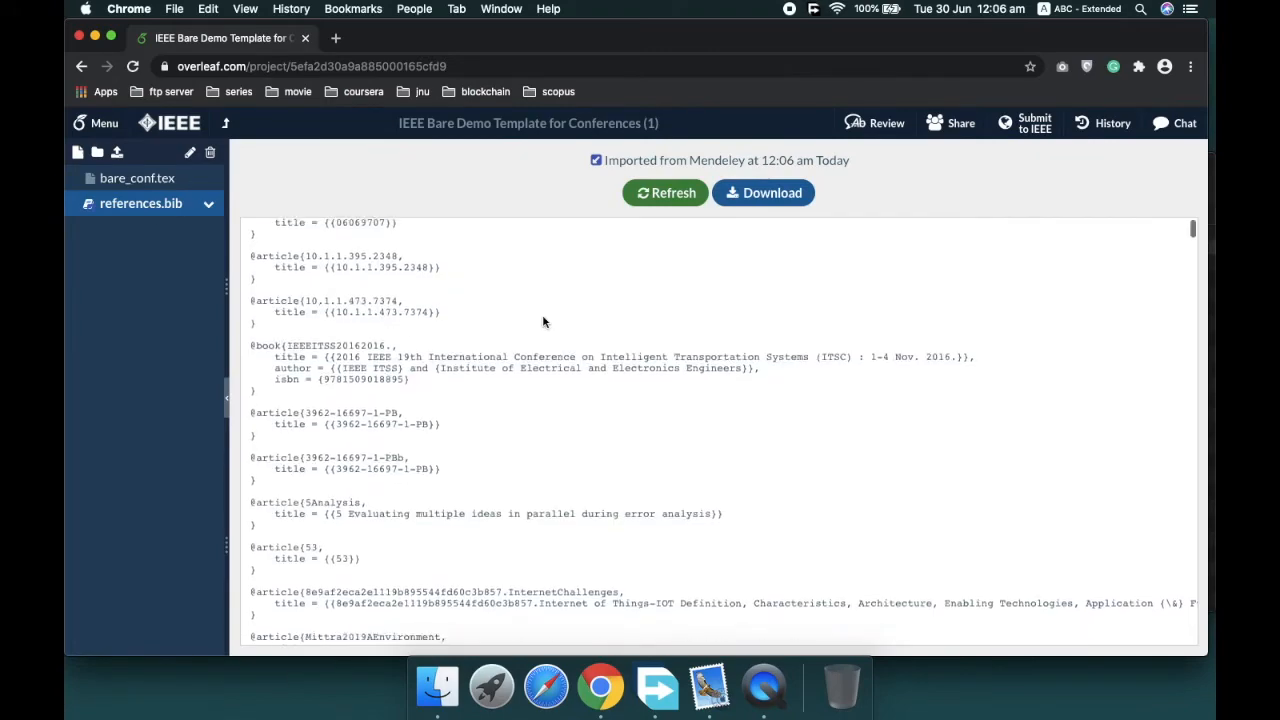
pyautogui.scroll(-6, 543, 321)
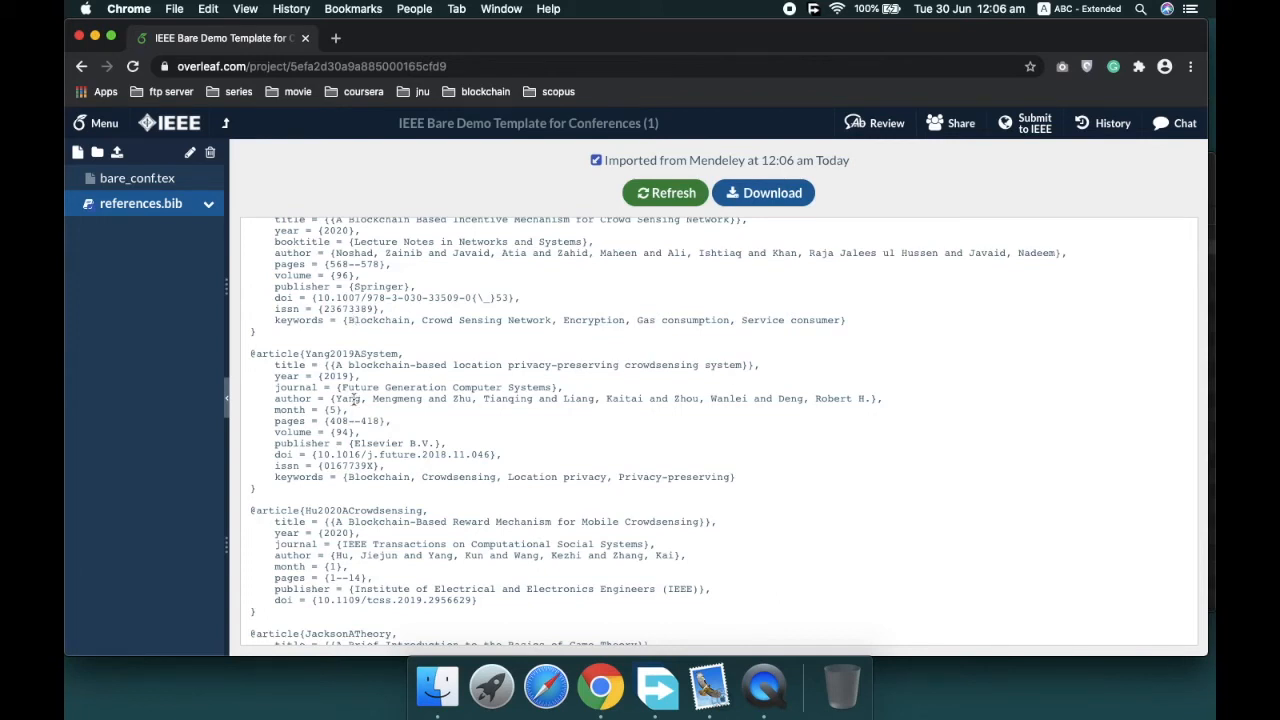
pyautogui.scroll(-3, 354, 398)
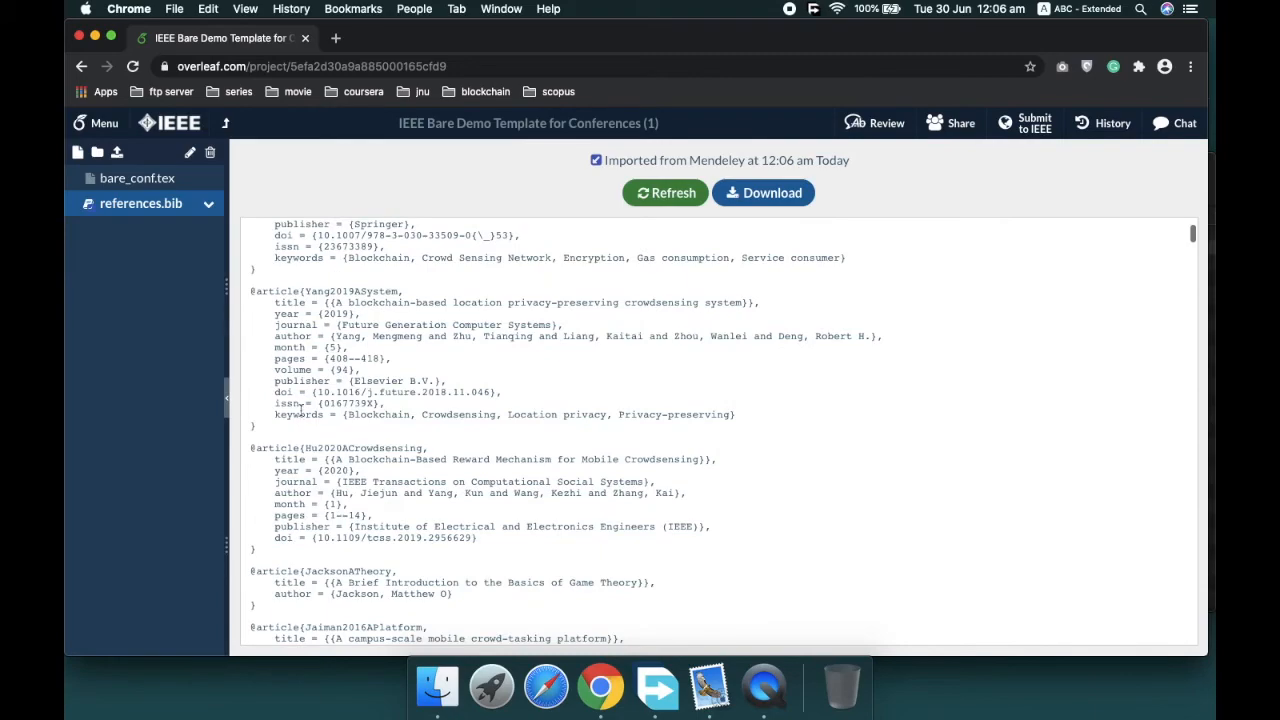
# Delete the whole thebibliography block near the end of bare_conf.tex.
pyautogui.click(179, 184)
pyautogui.scroll(-20, 580, 477)
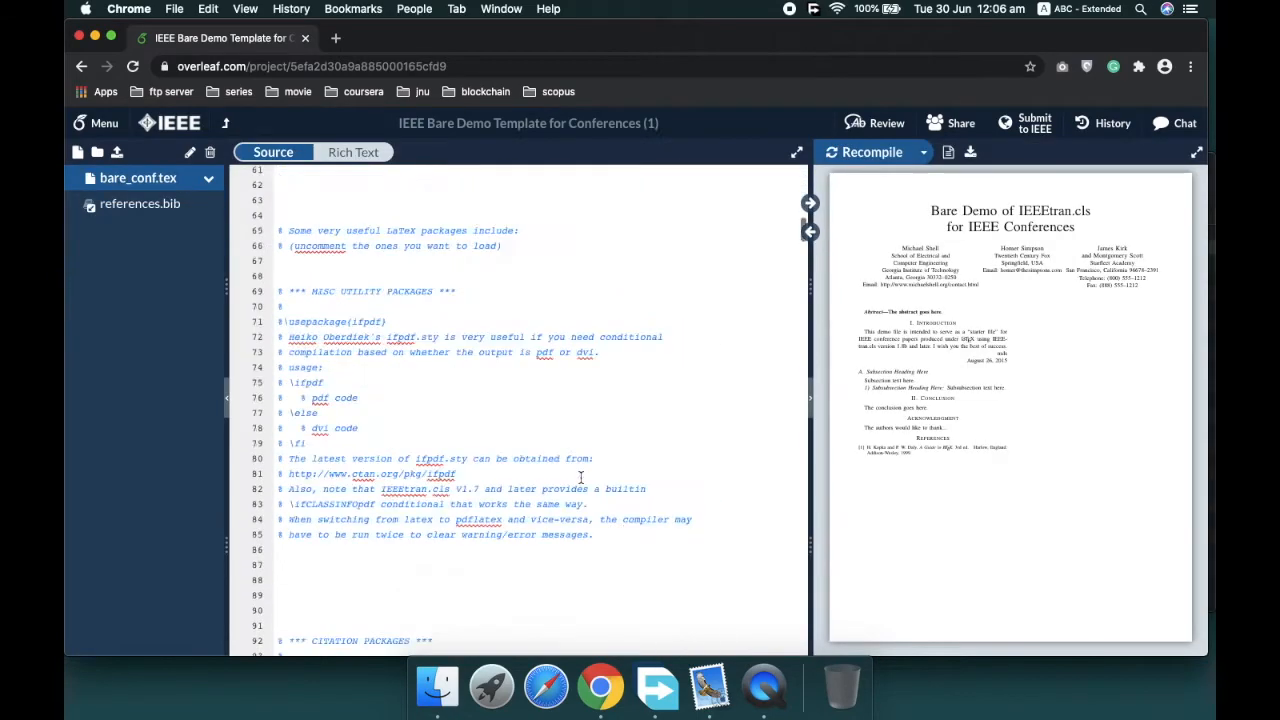
pyautogui.scroll(-20, 580, 477)
pyautogui.scroll(-15, 580, 477)
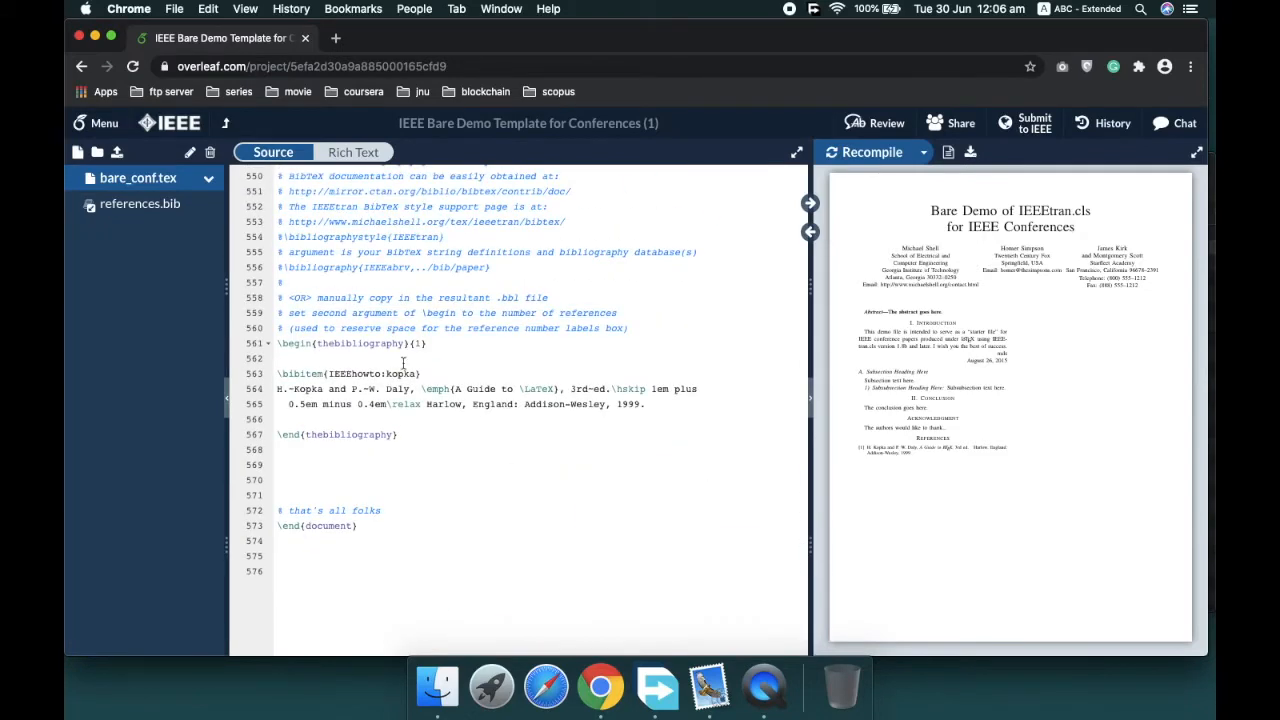
pyautogui.click(276, 343)
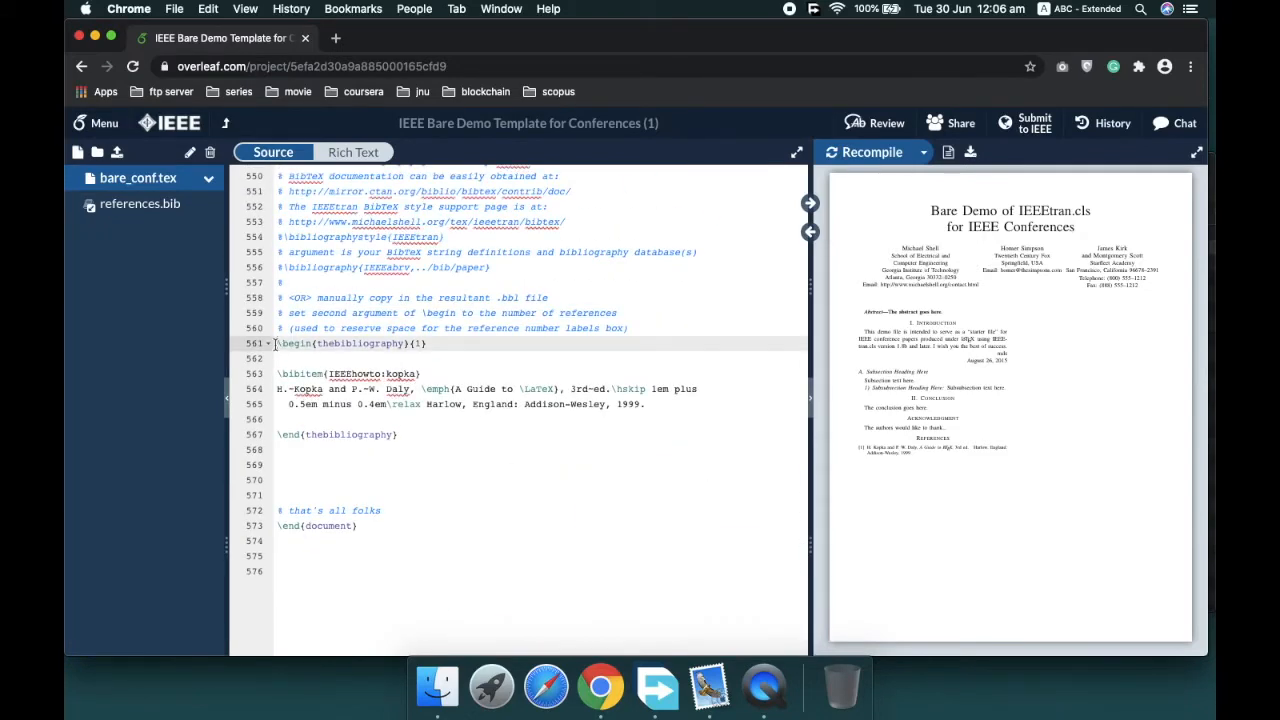
pyautogui.moveTo(276, 343); pyautogui.dragTo(278, 449)
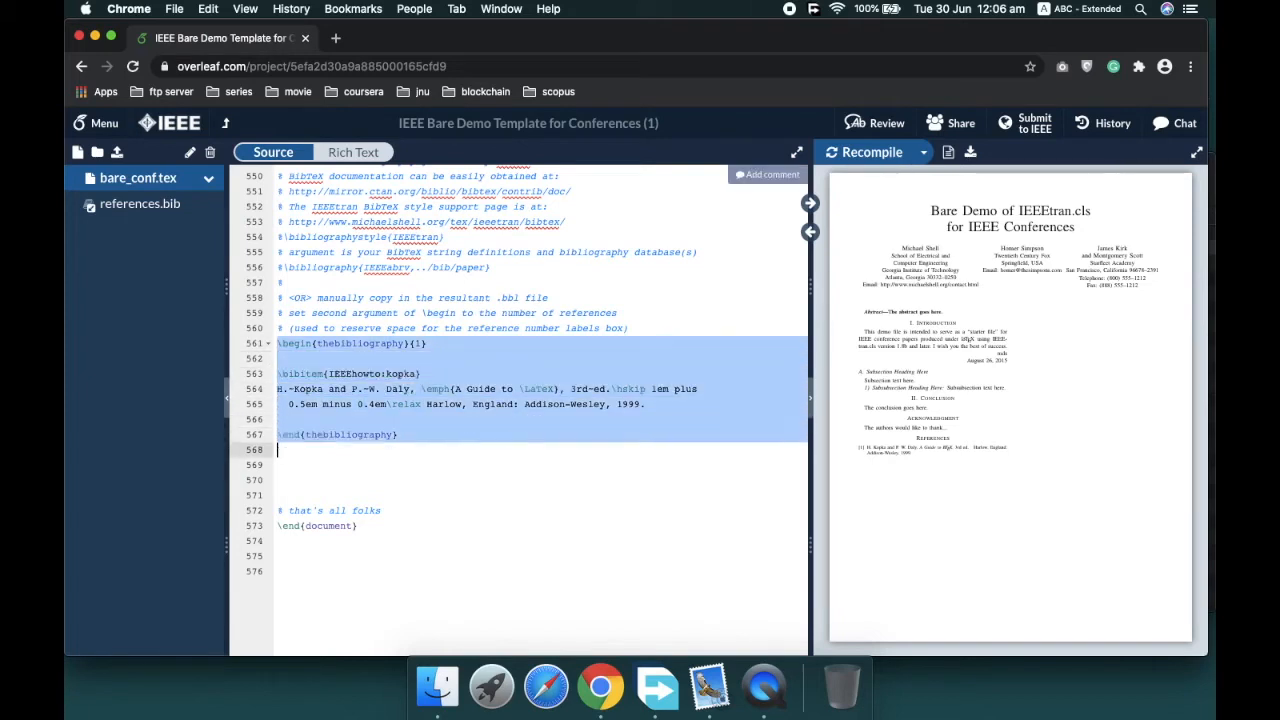
pyautogui.press('BackSpace')
# Insert \bibliographystyle{ieeetr} in bare_conf.tex where the manual bibliography block was.
pyautogui.write('\\')
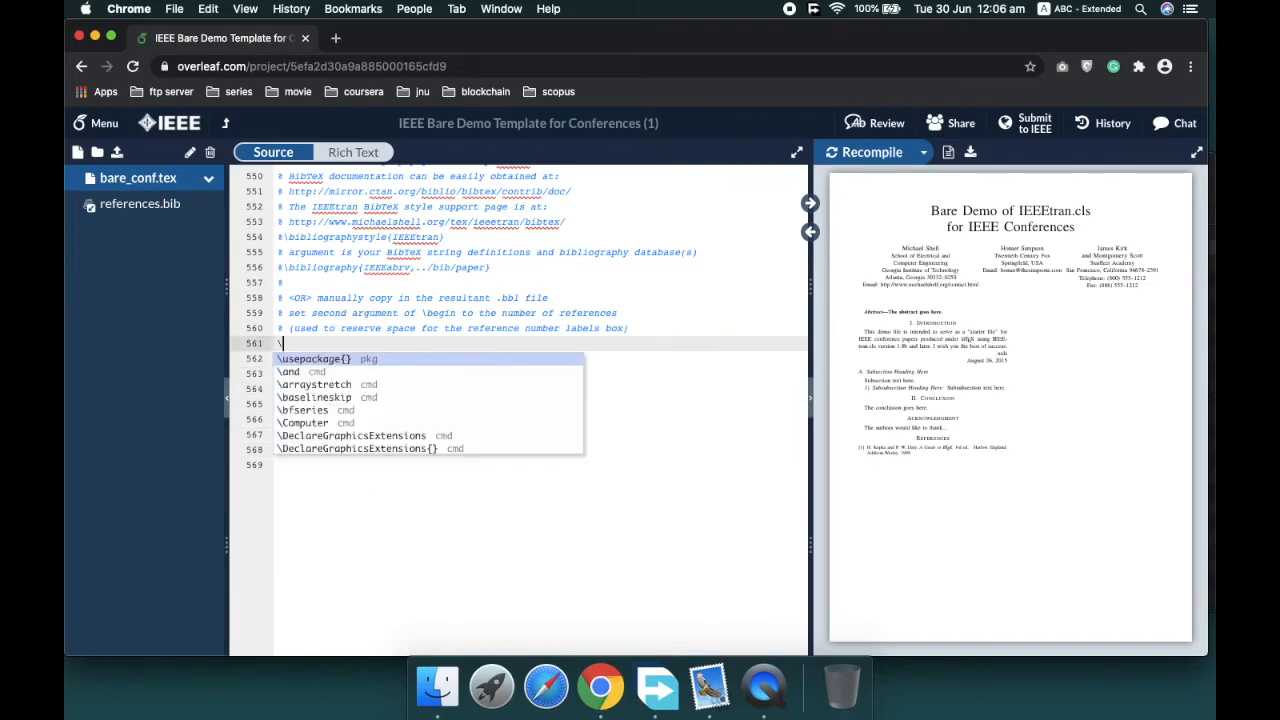
pyautogui.write('bib')
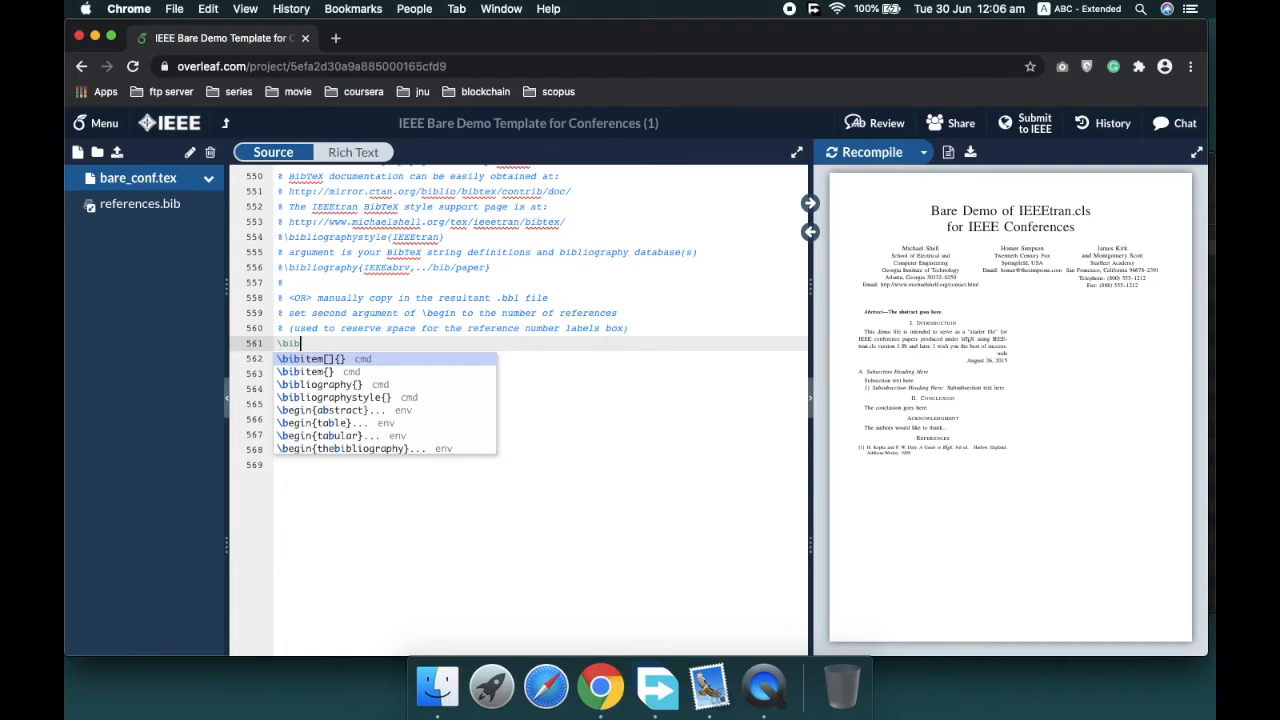
pyautogui.press('Down')
pyautogui.press('Down')
pyautogui.press('Down')
pyautogui.press('Return')
pyautogui.write('ie')
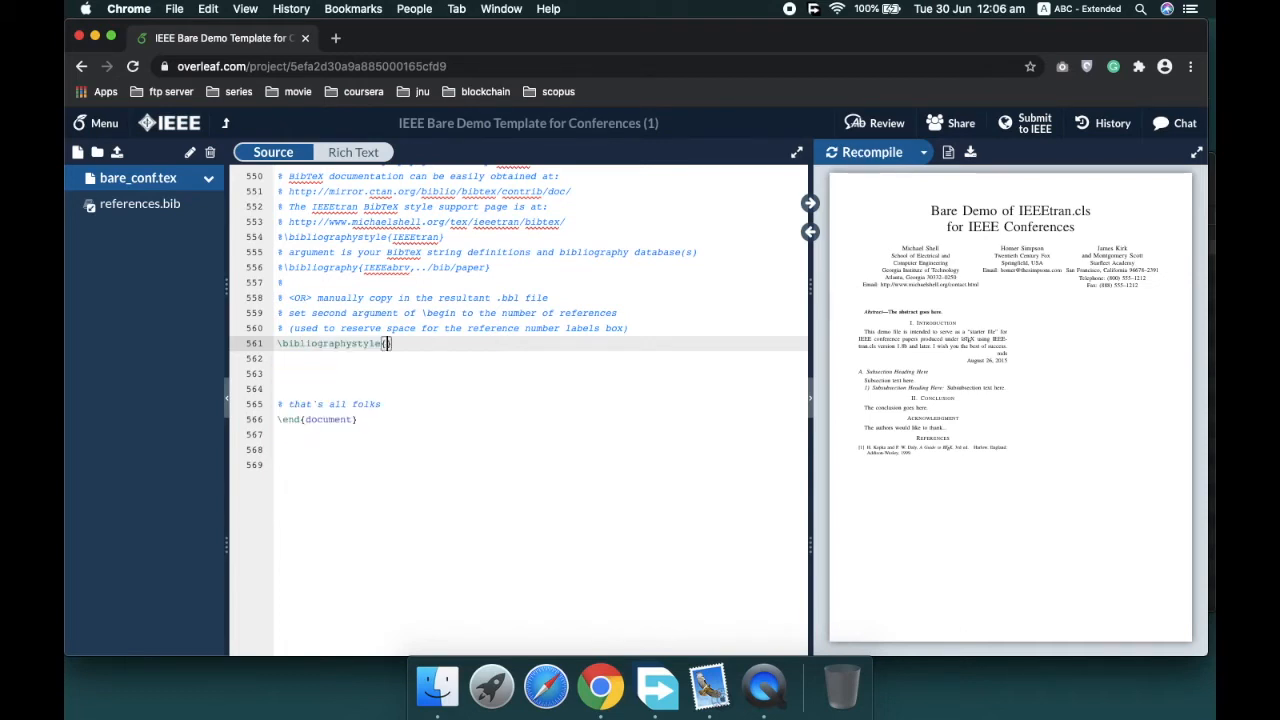
pyautogui.write('eetr')
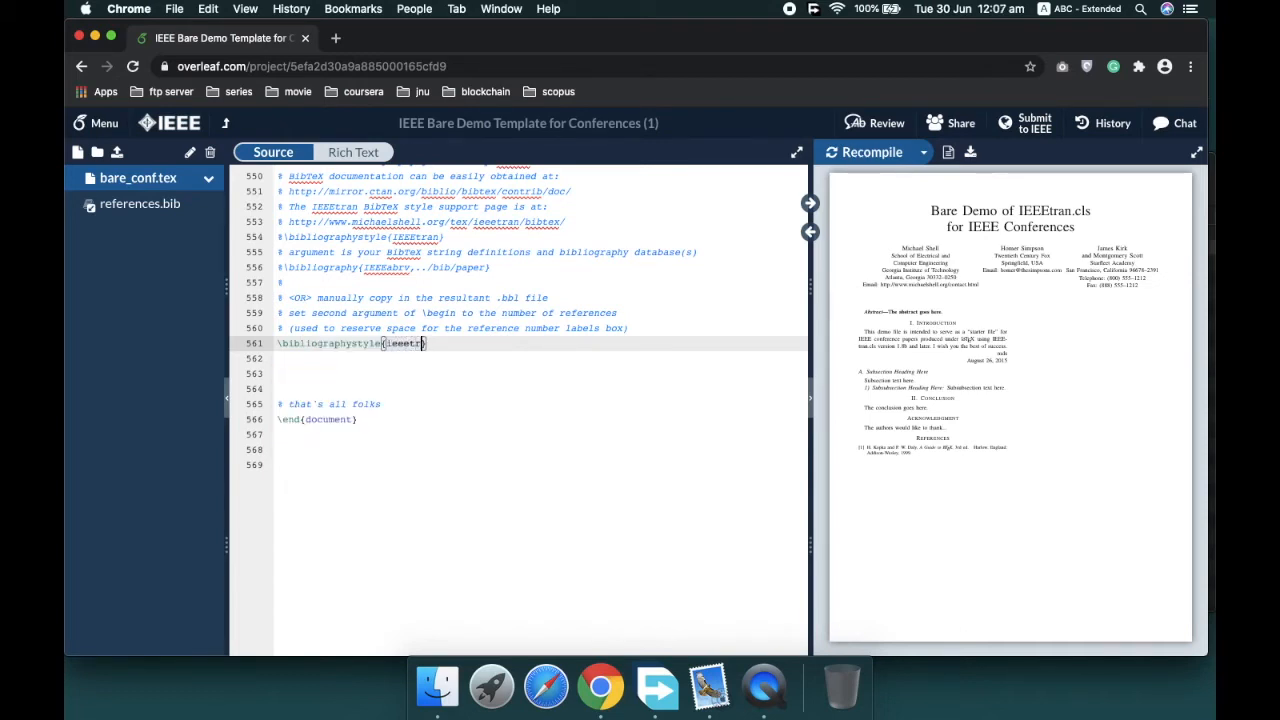
# Add \bibliography{references.bib} on a new line below the bibliography style command.
pyautogui.press('Return')
pyautogui.write('\\')
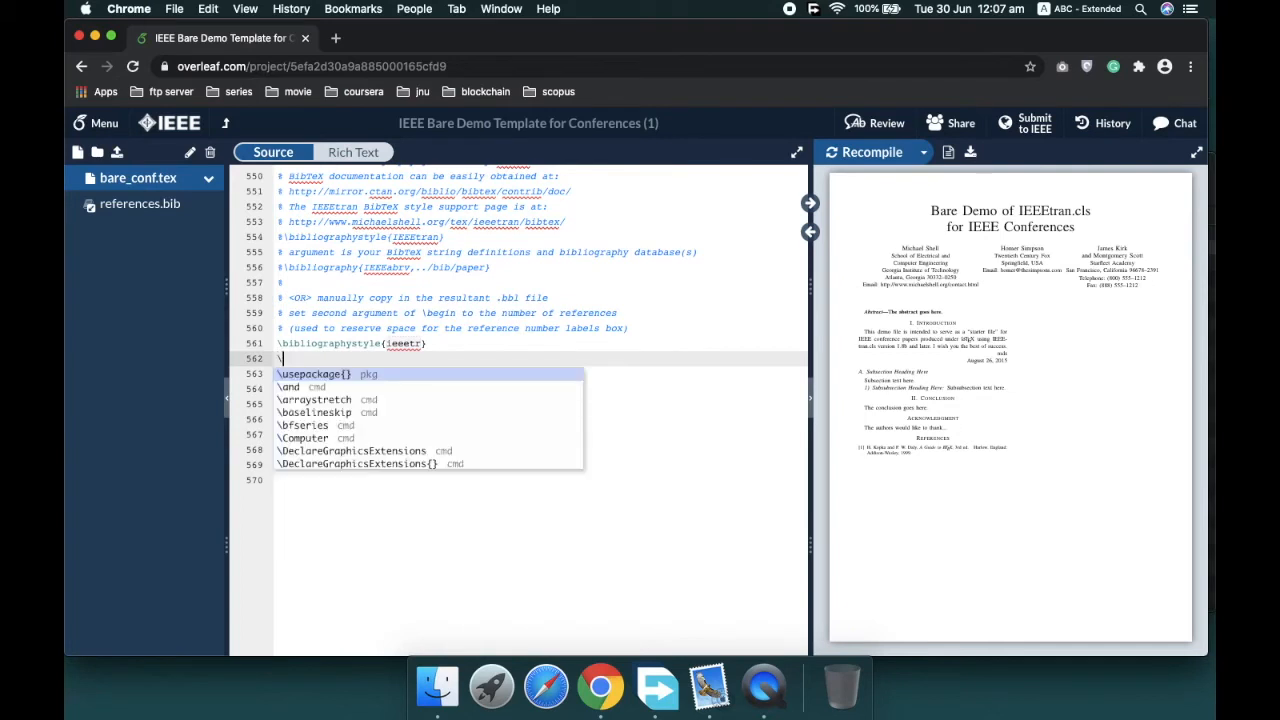
pyautogui.write('b')
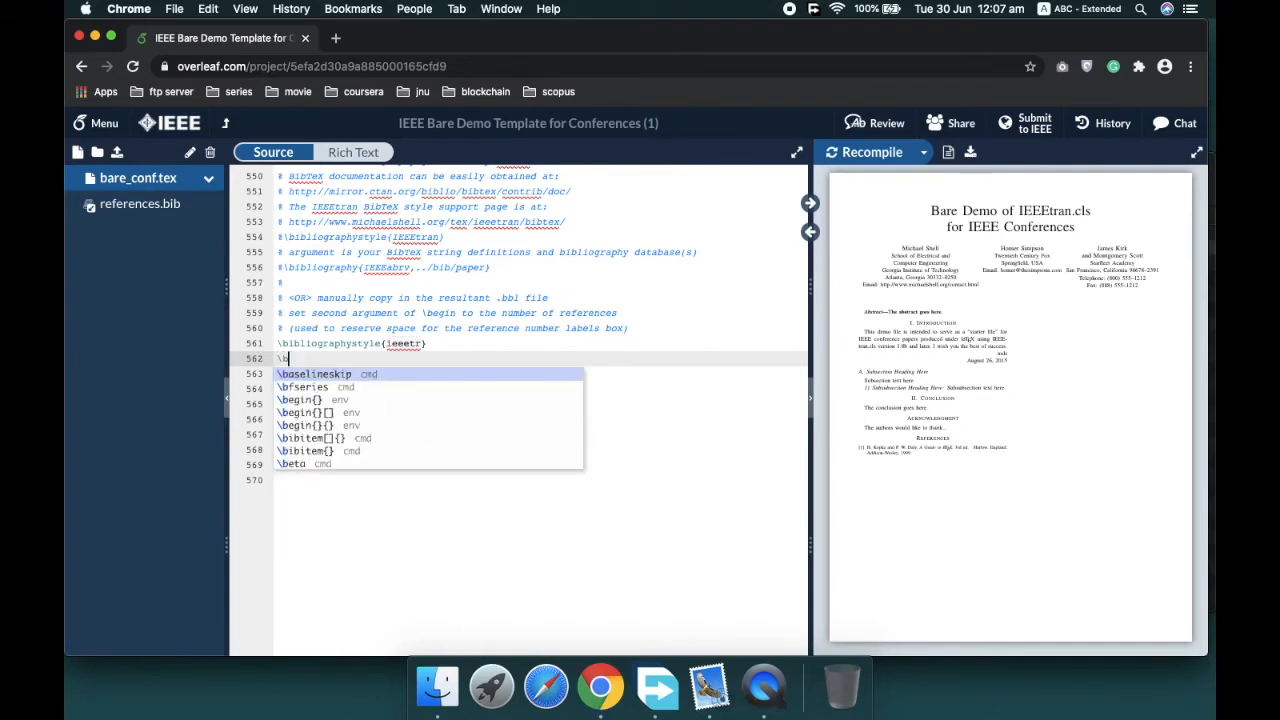
pyautogui.write('ibl')
pyautogui.press('Return')
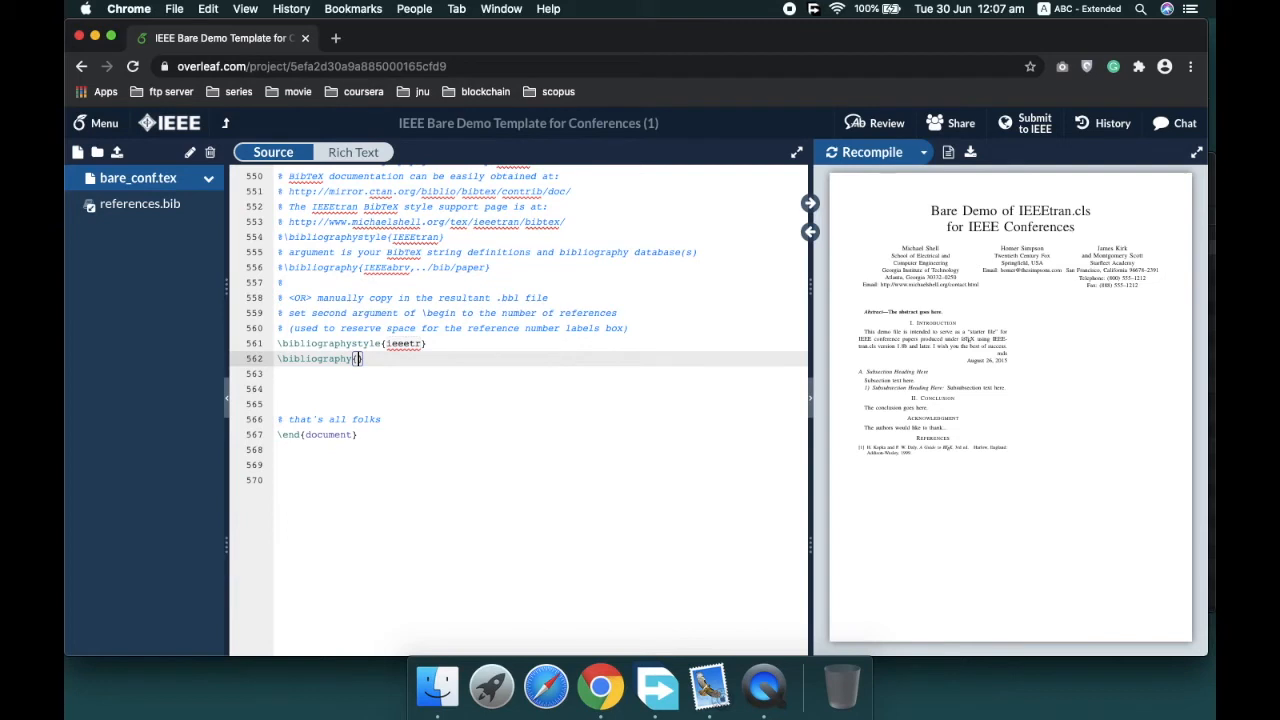
pyautogui.write('references.bib')
# Copy the citation key Hu2020ACrowdsensing from its article entry in references.bib.
pyautogui.click(112, 203)
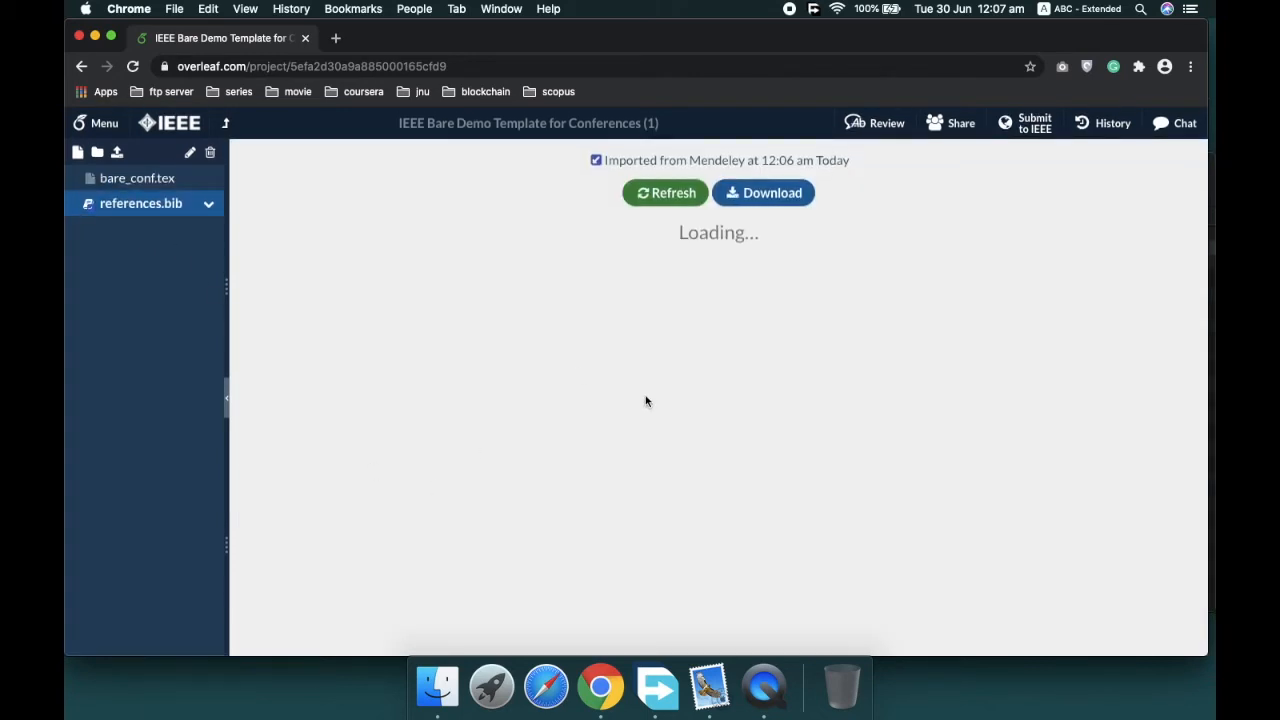
pyautogui.scroll(-10, 645, 401)
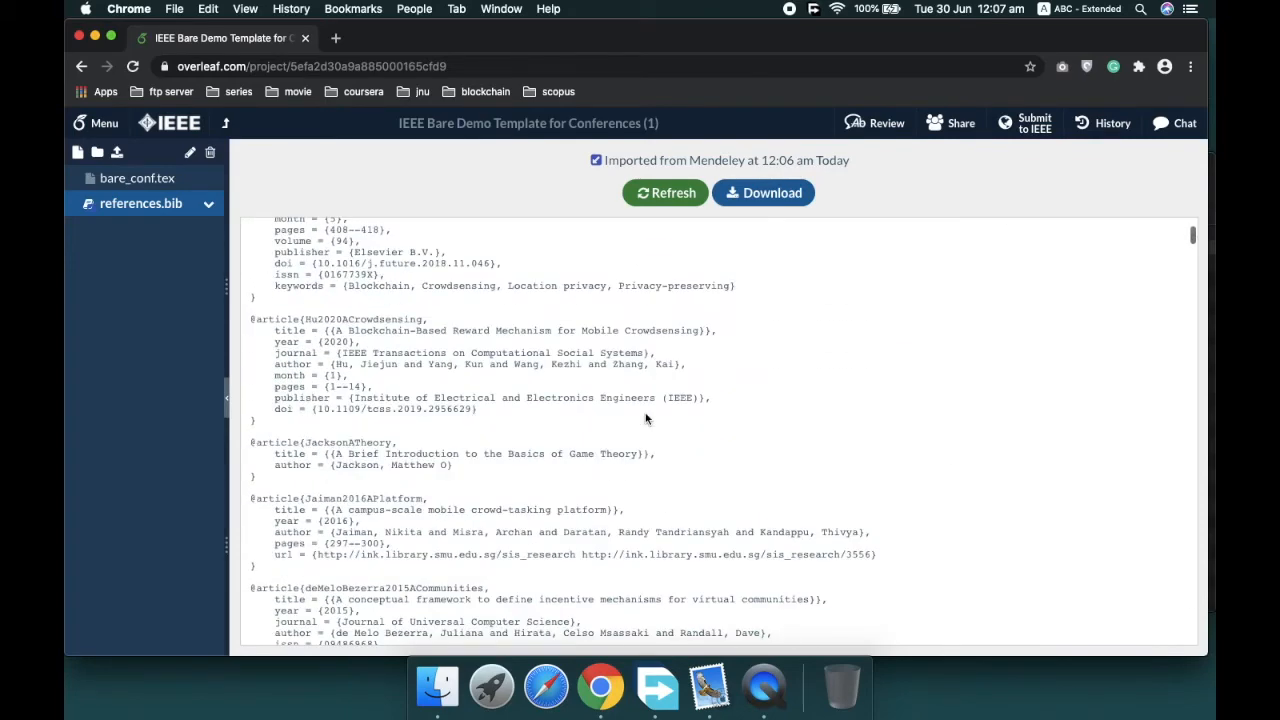
pyautogui.doubleClick(380, 320)
pyautogui.press('super+c')
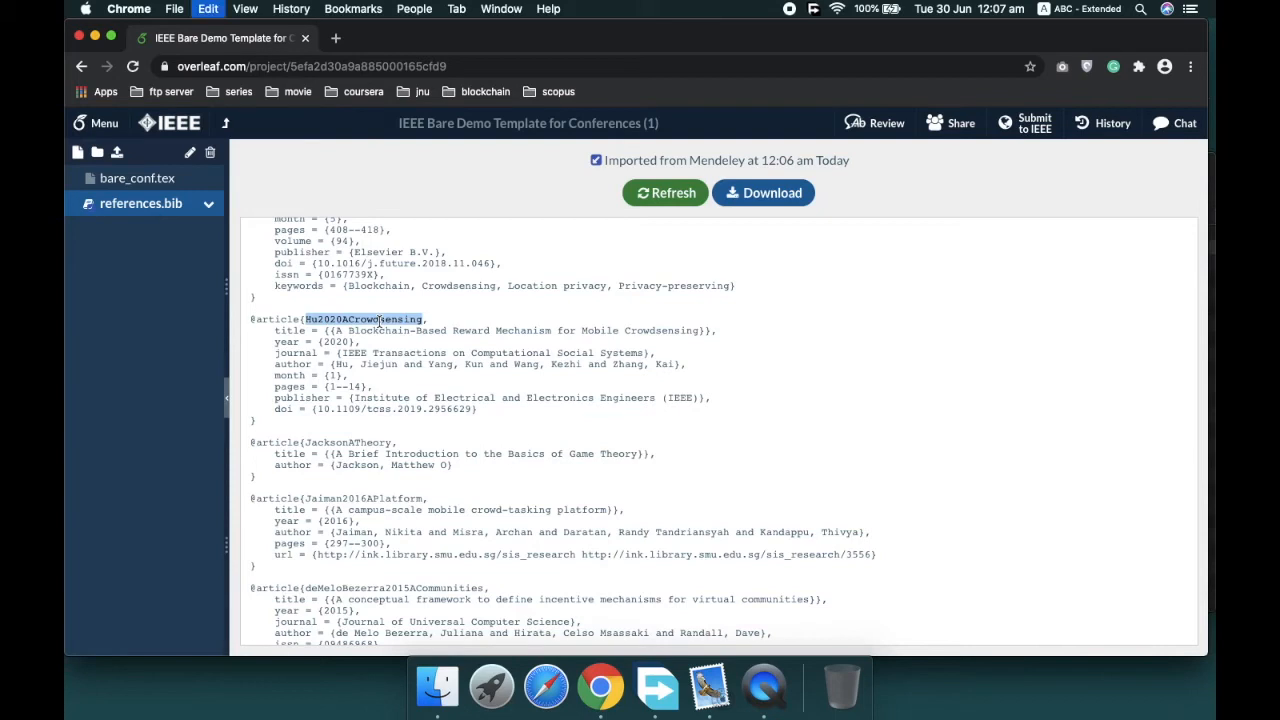
# Insert the citation \cite{Hu2020ACrowdsensing} after "The authors would like to thank..." in the Acknowledgment section of bare_conf.tex.
pyautogui.click(170, 184)
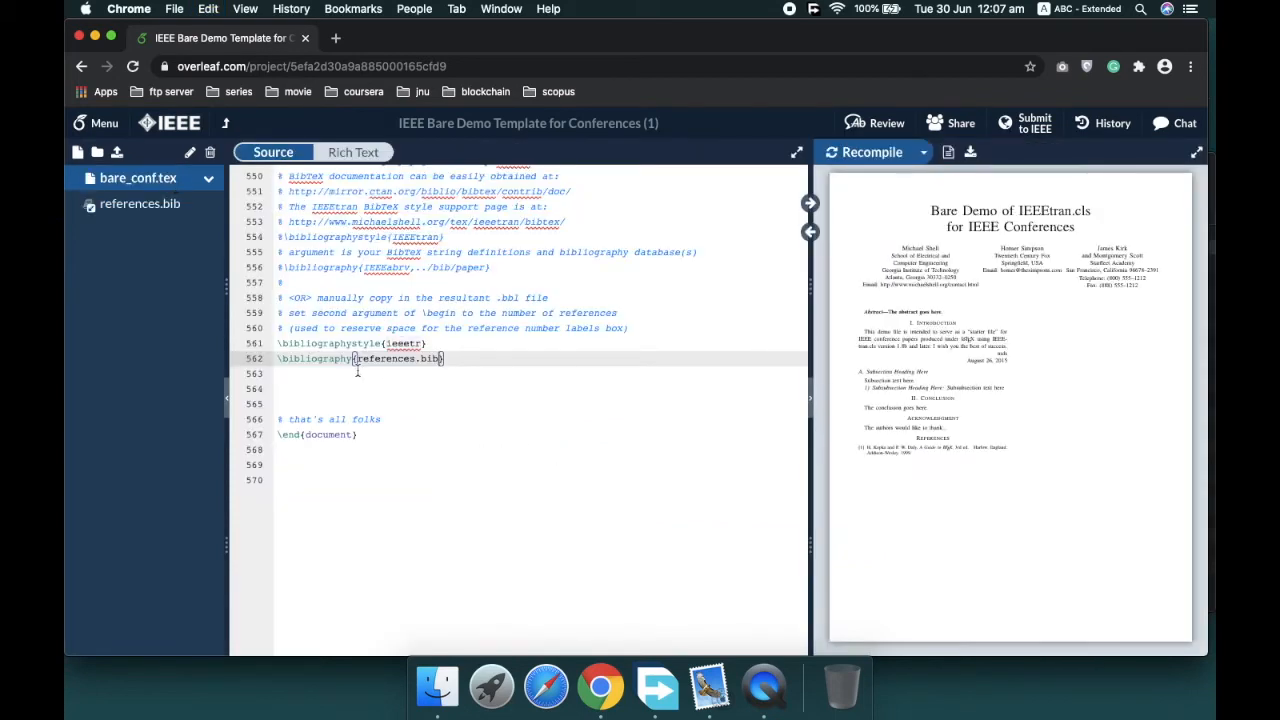
pyautogui.scroll(10, 622, 281)
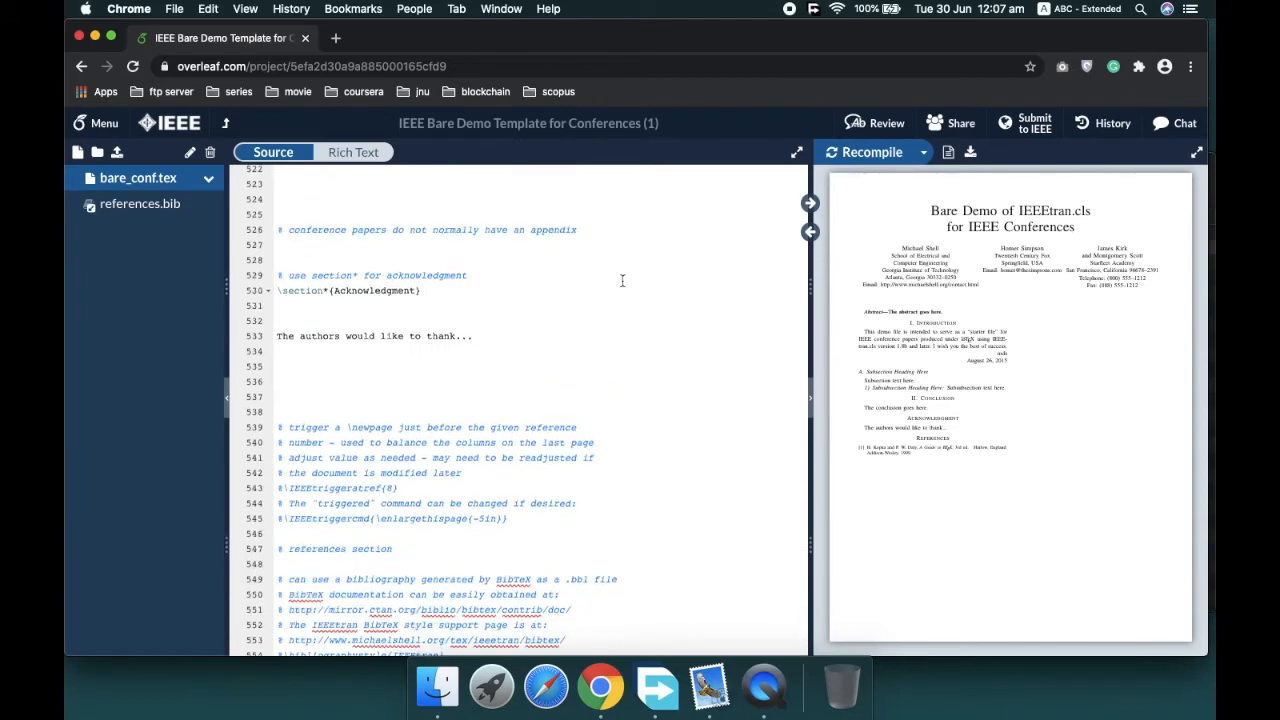
pyautogui.scroll(2, 622, 281)
pyautogui.click(523, 426)
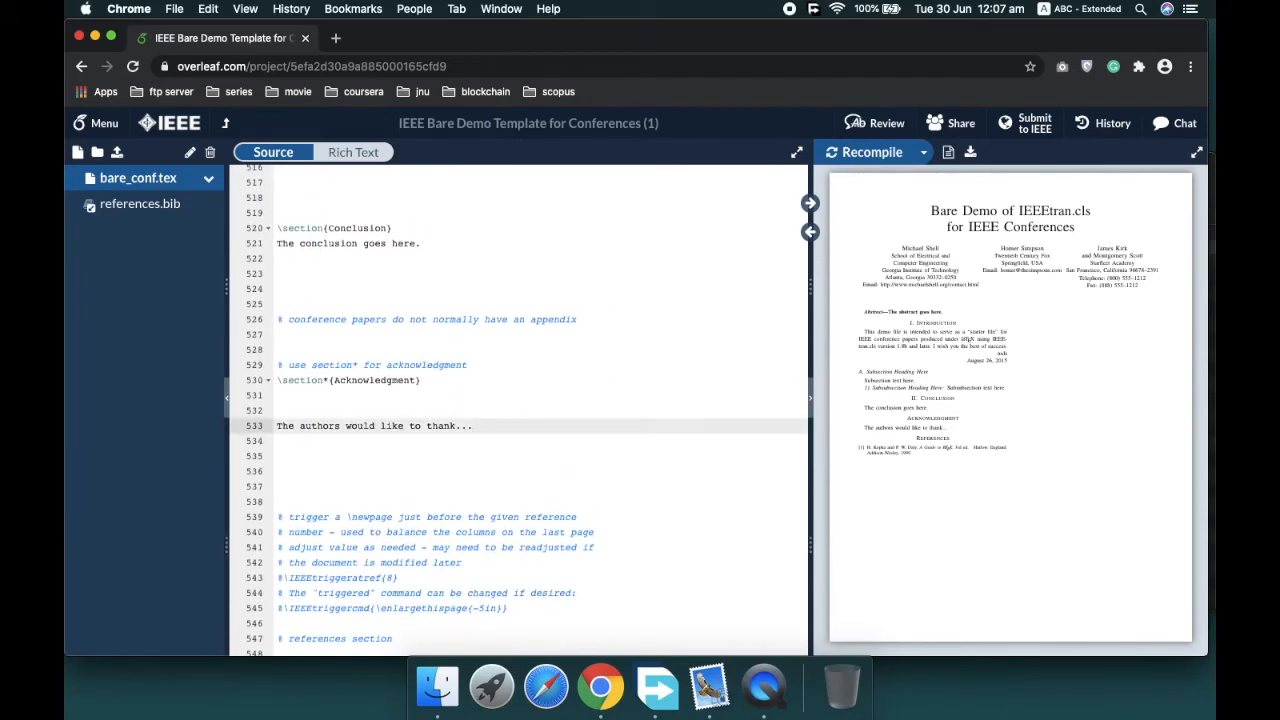
pyautogui.write('\\cite')
pyautogui.press('Return')
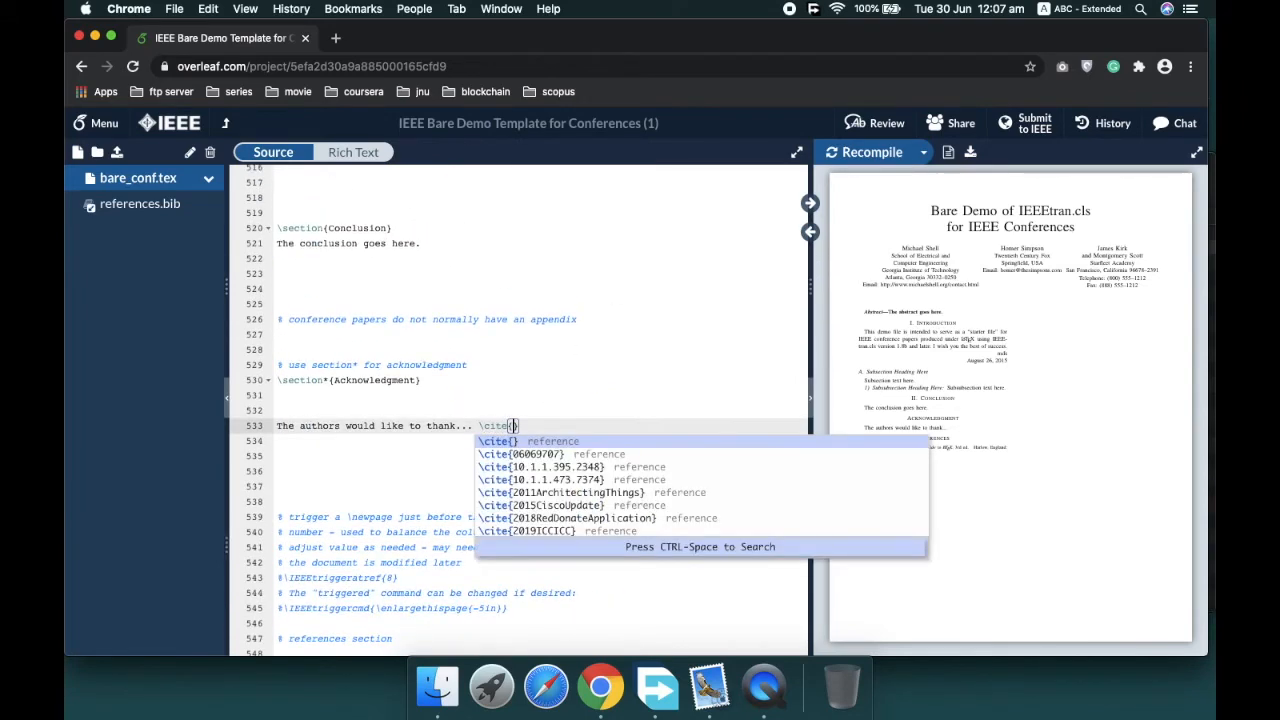
pyautogui.press('super+v')
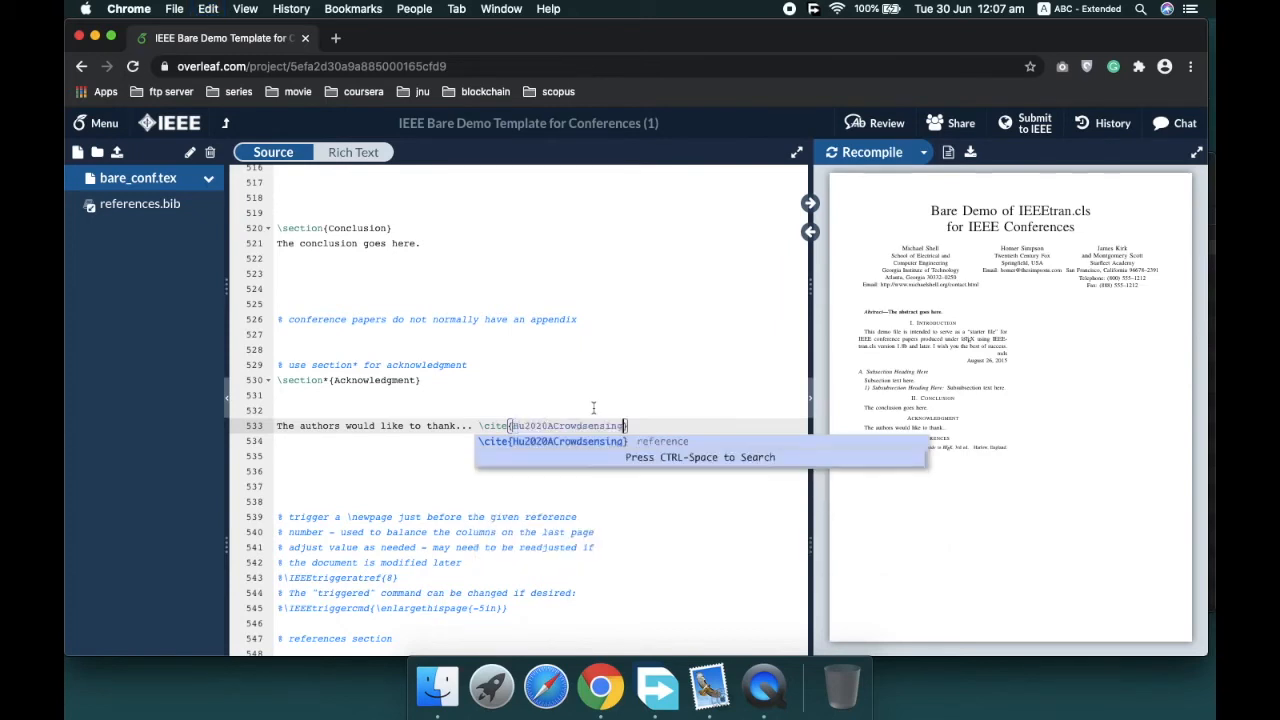
pyautogui.doubleClick(643, 429)
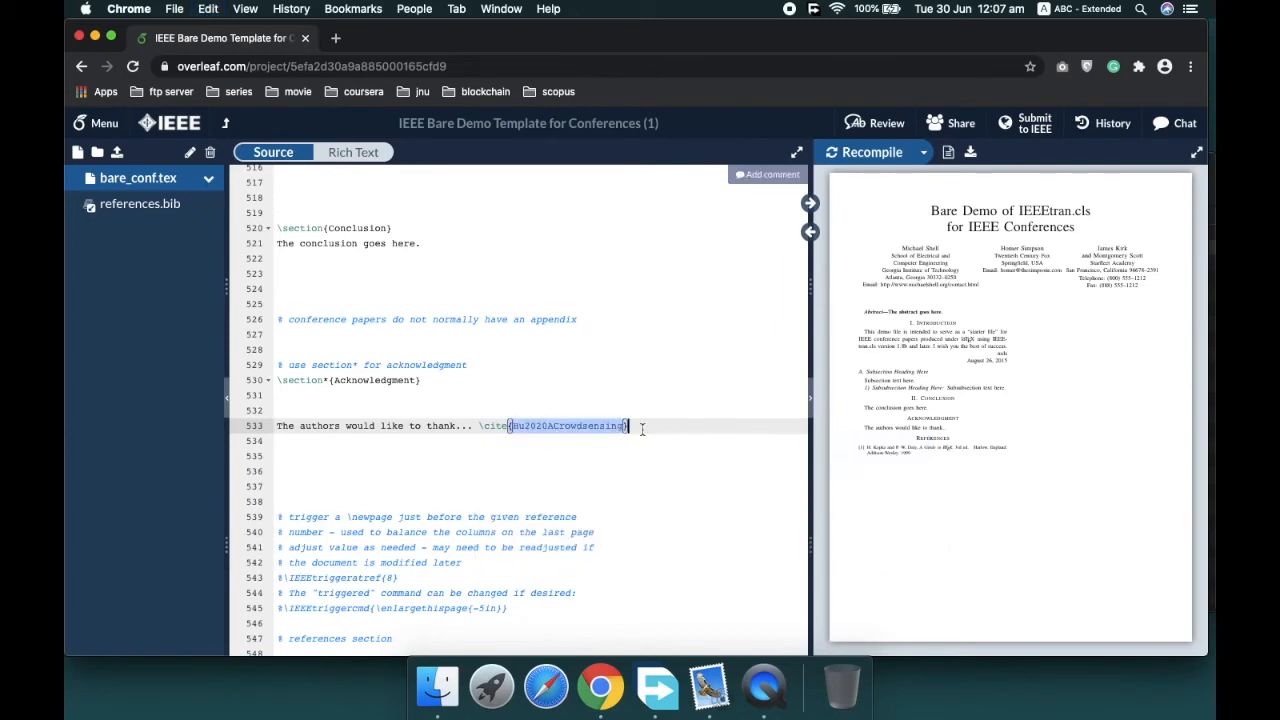
# Recompile the paper and check the in-text citation and the References section in the enlarged PDF preview.
pyautogui.click(857, 153)
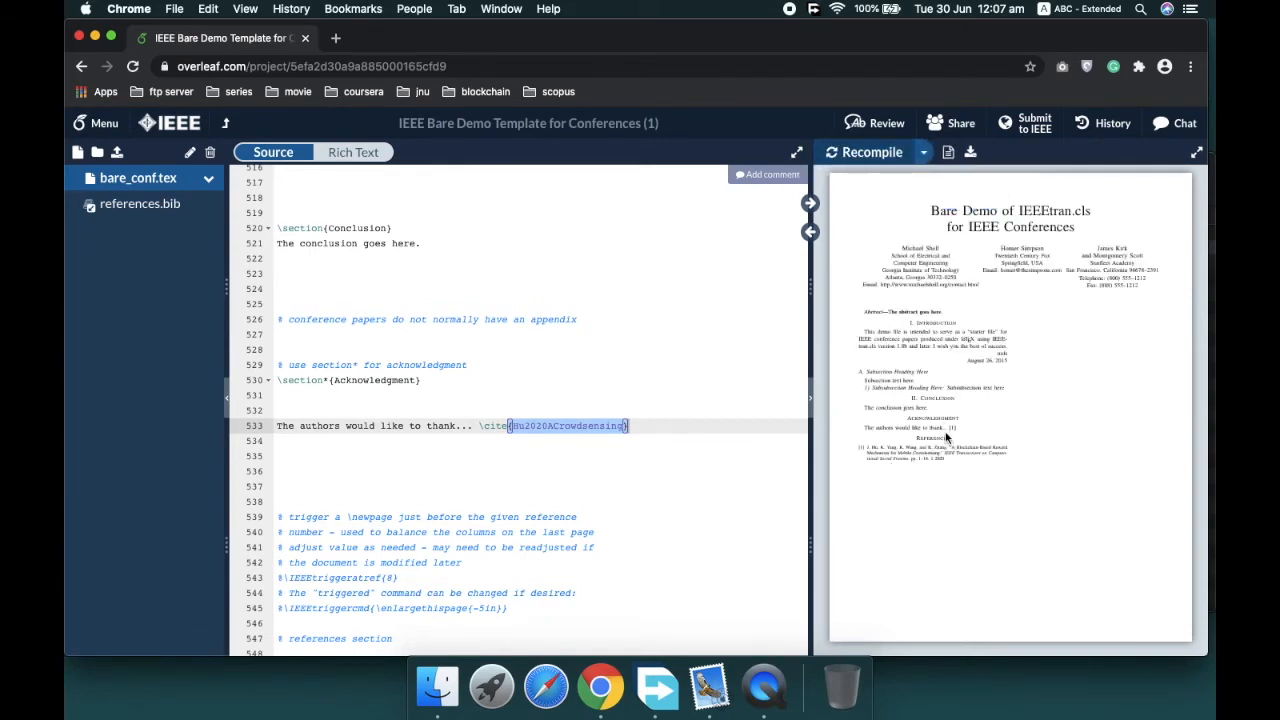
pyautogui.click(1199, 152)
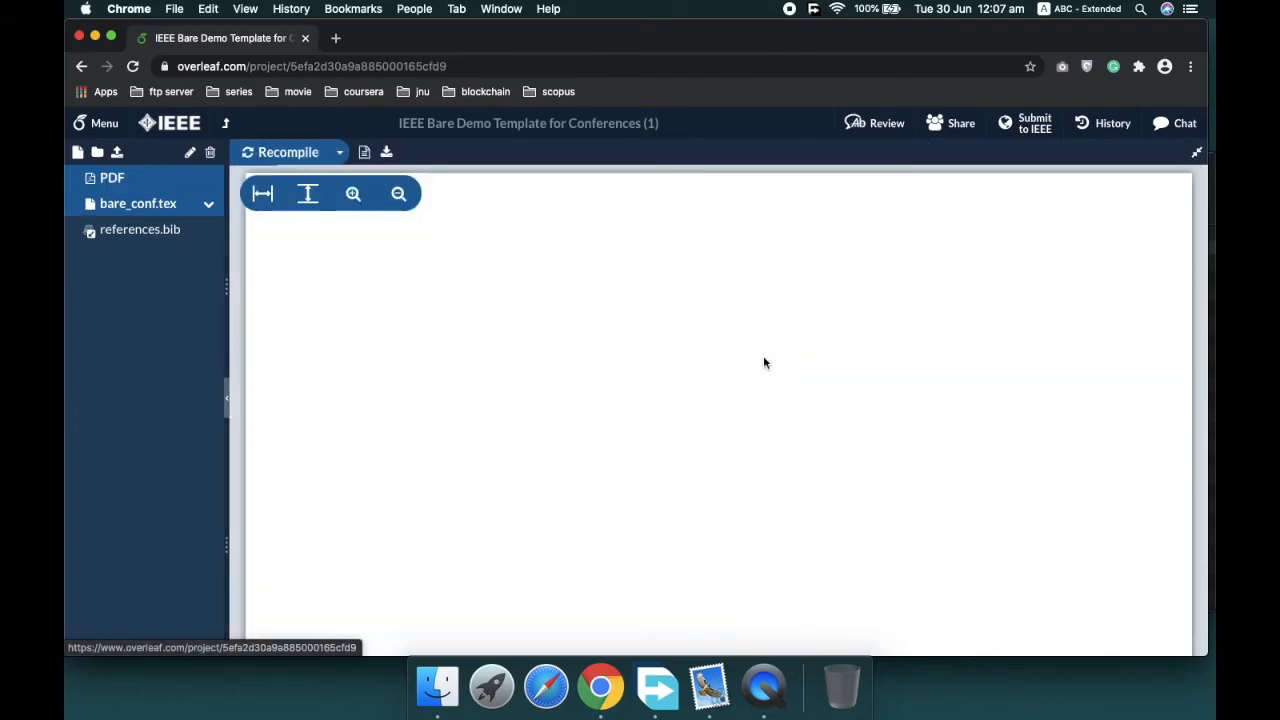
pyautogui.scroll(-10, 763, 360)
pyautogui.scroll(5, 763, 363)
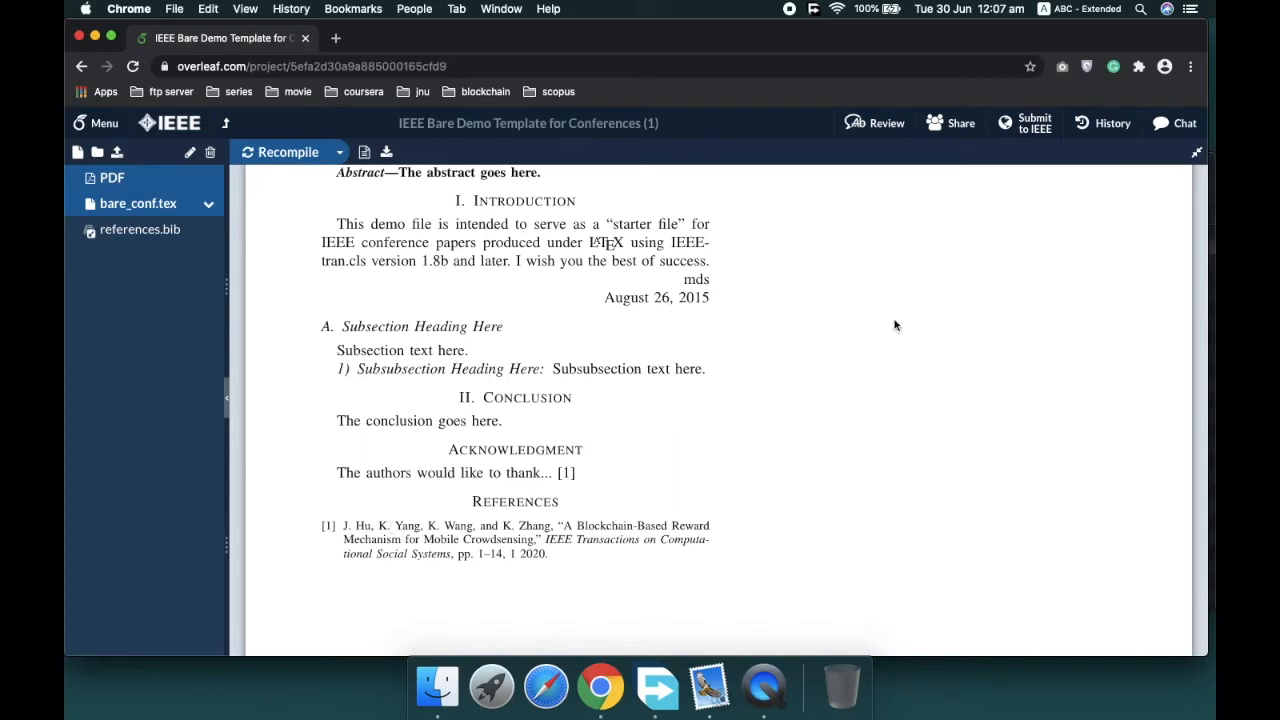
pyautogui.click(1198, 152)
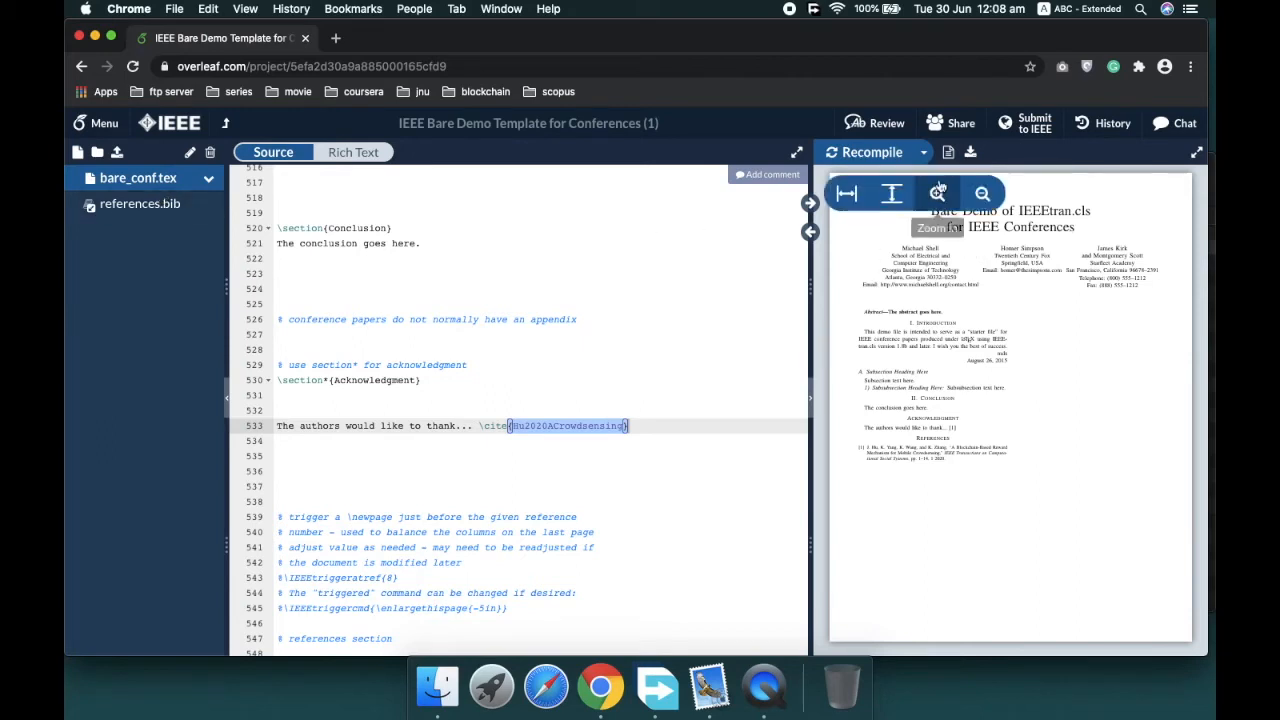
# Turn on automatic compilation for the project and check that setting in the compile options.
pyautogui.click(924, 156)
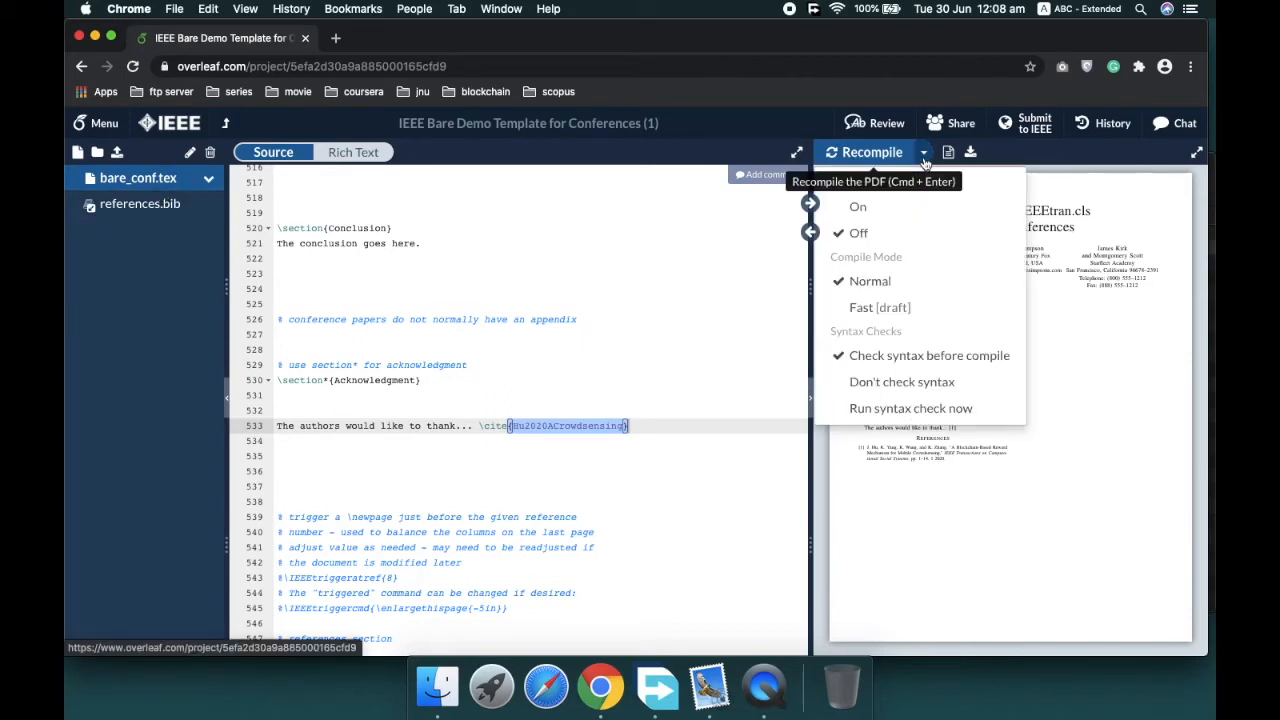
pyautogui.click(909, 209)
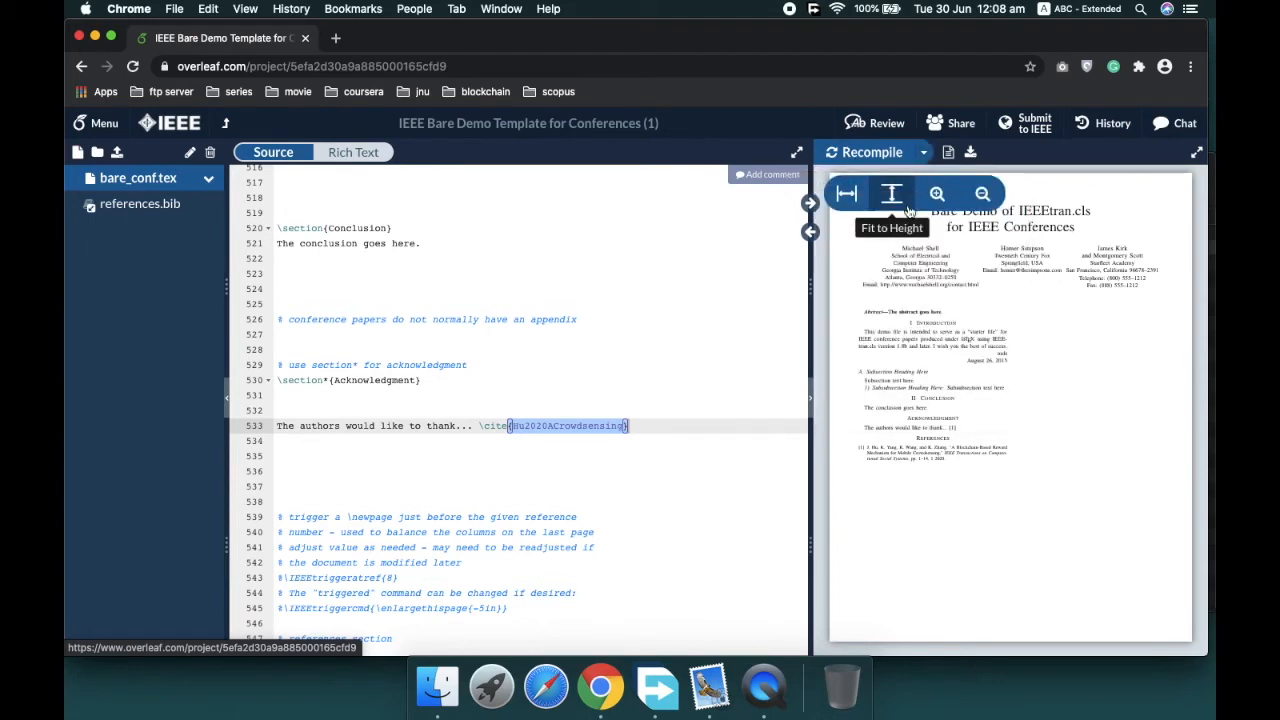
pyautogui.click(544, 377)
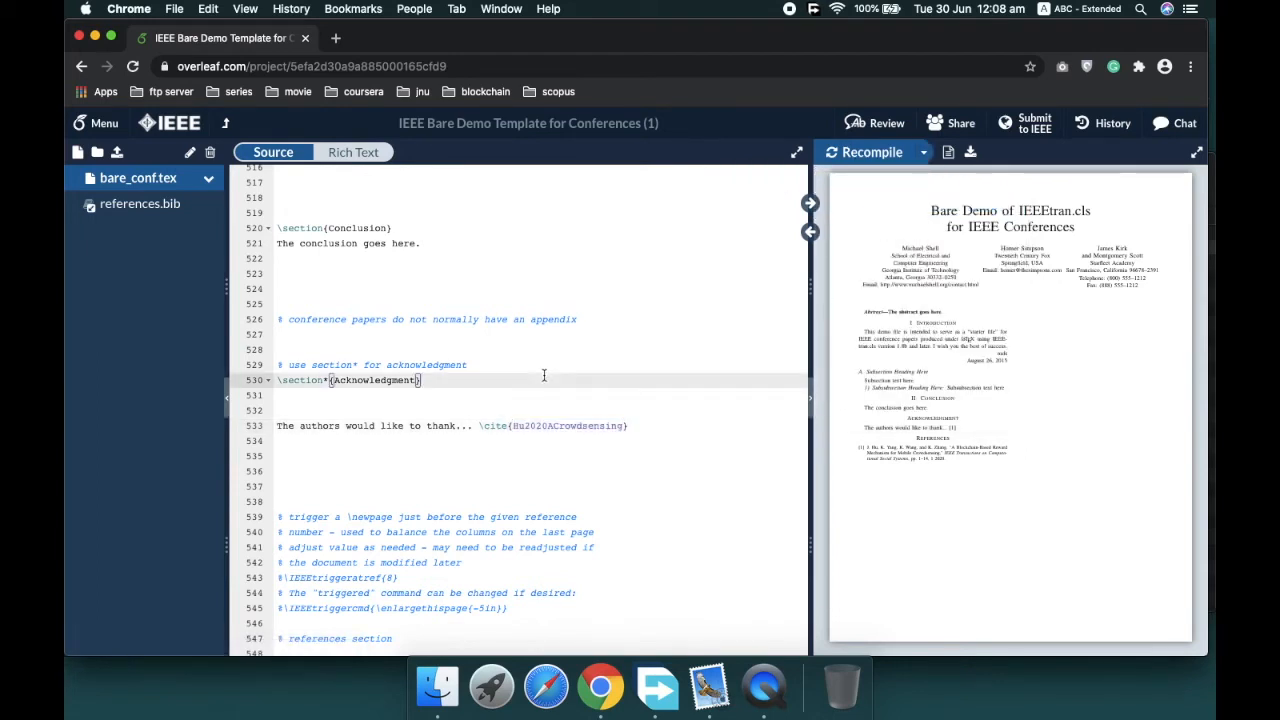
pyautogui.click(925, 157)
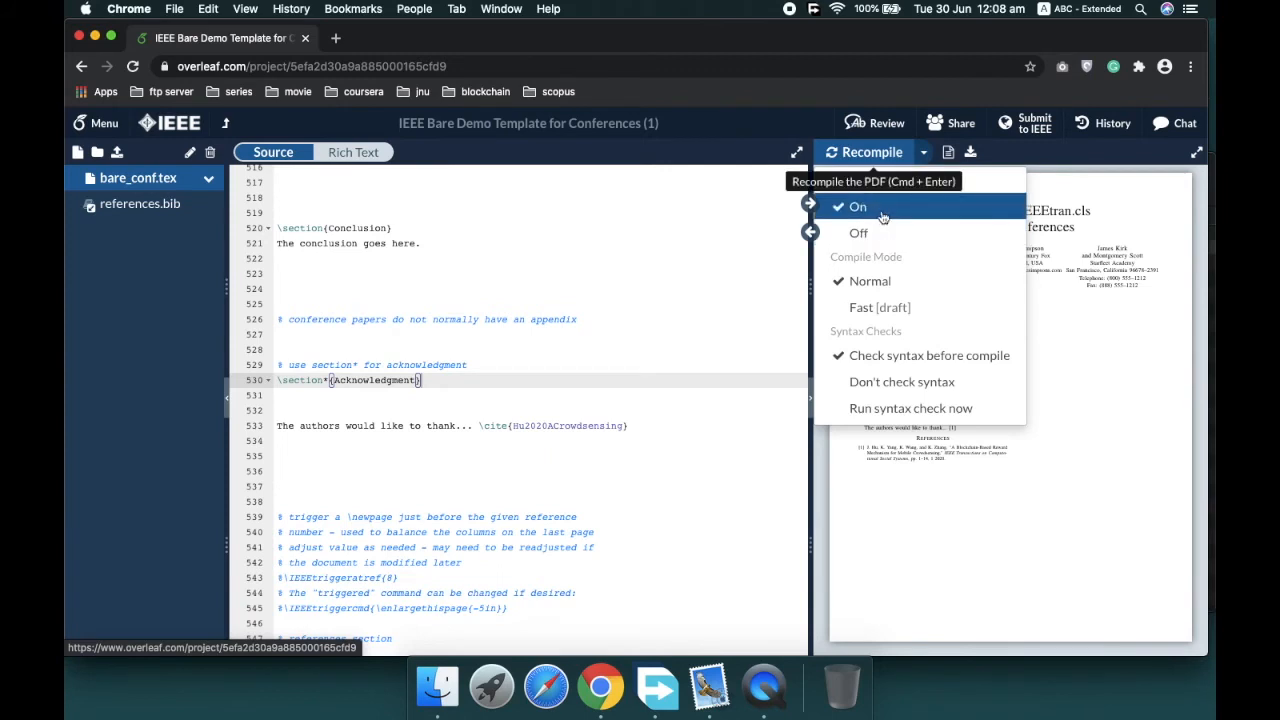
pyautogui.click(923, 155)
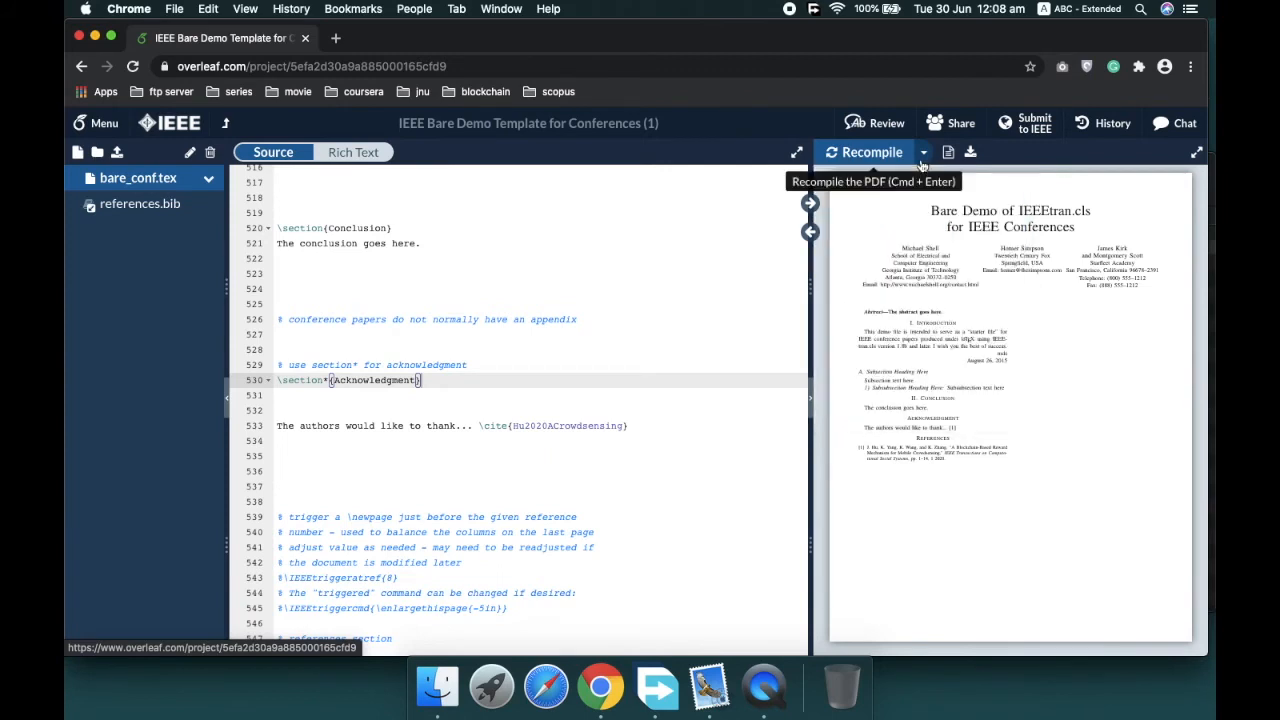
# Examine the project sharing dialog, including the collaborator field and the access permission choices, without inviting anyone.
pyautogui.click(957, 123)
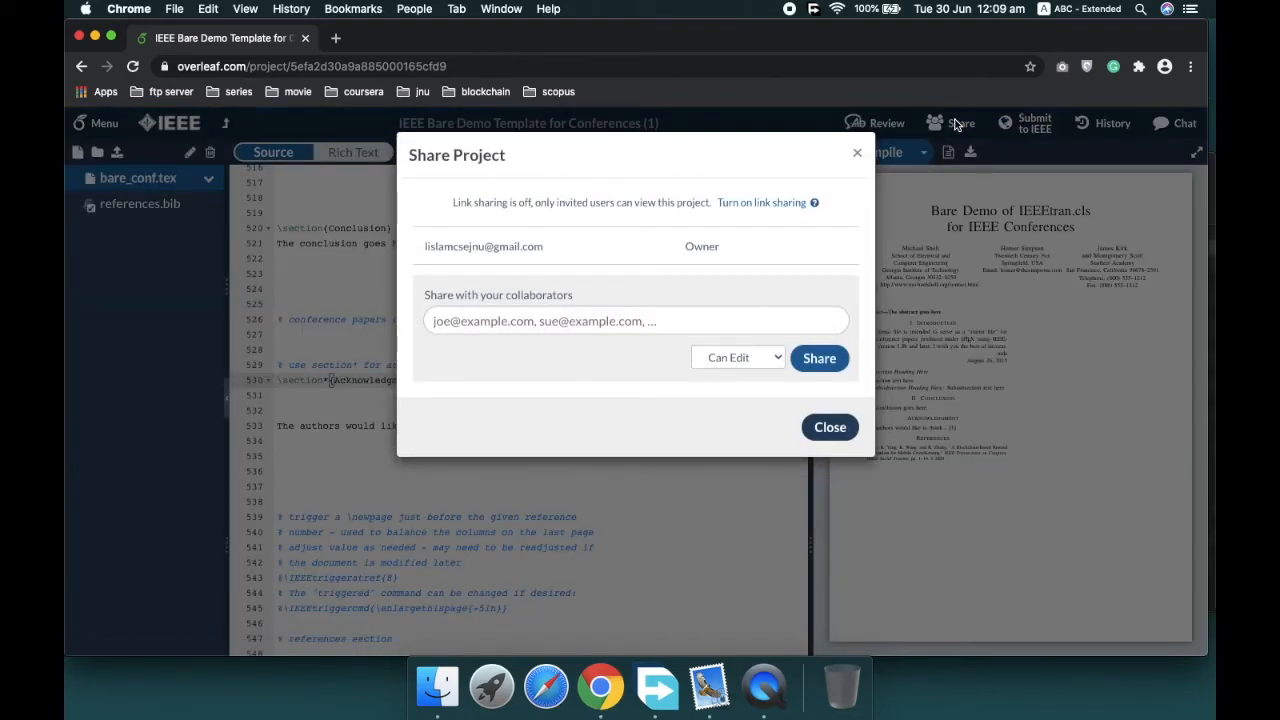
pyautogui.click(636, 320)
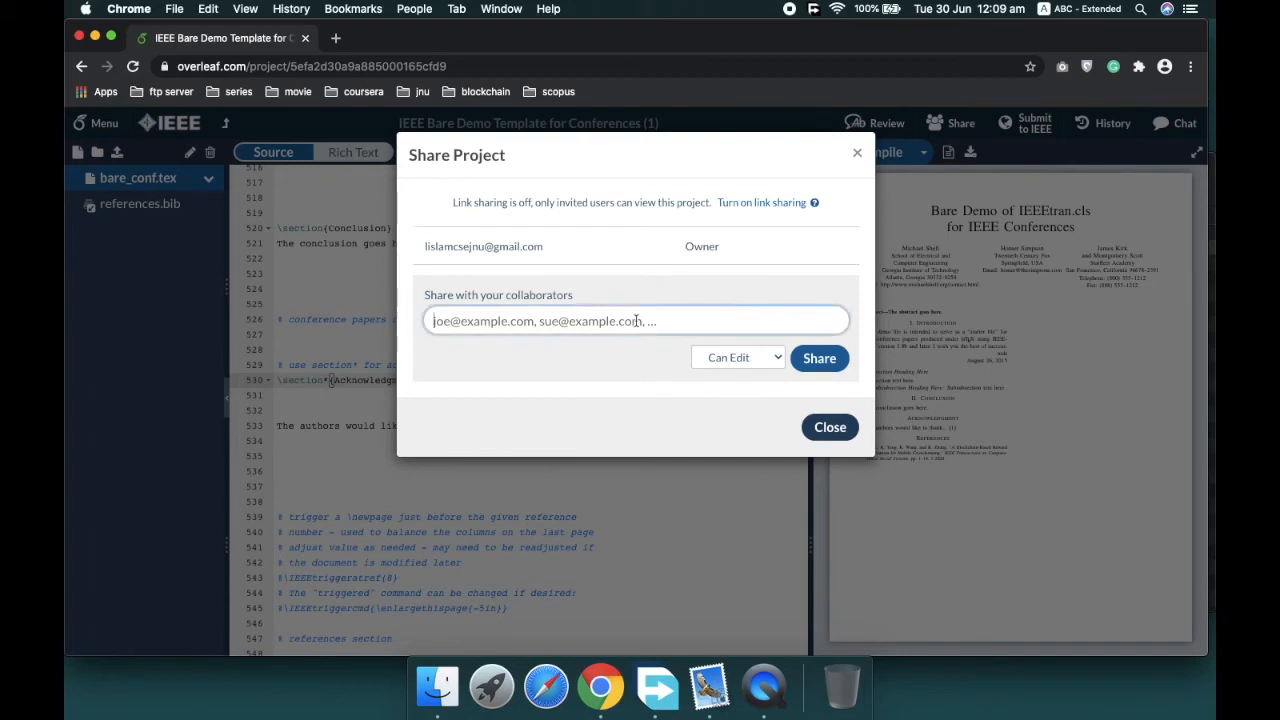
pyautogui.click(736, 355)
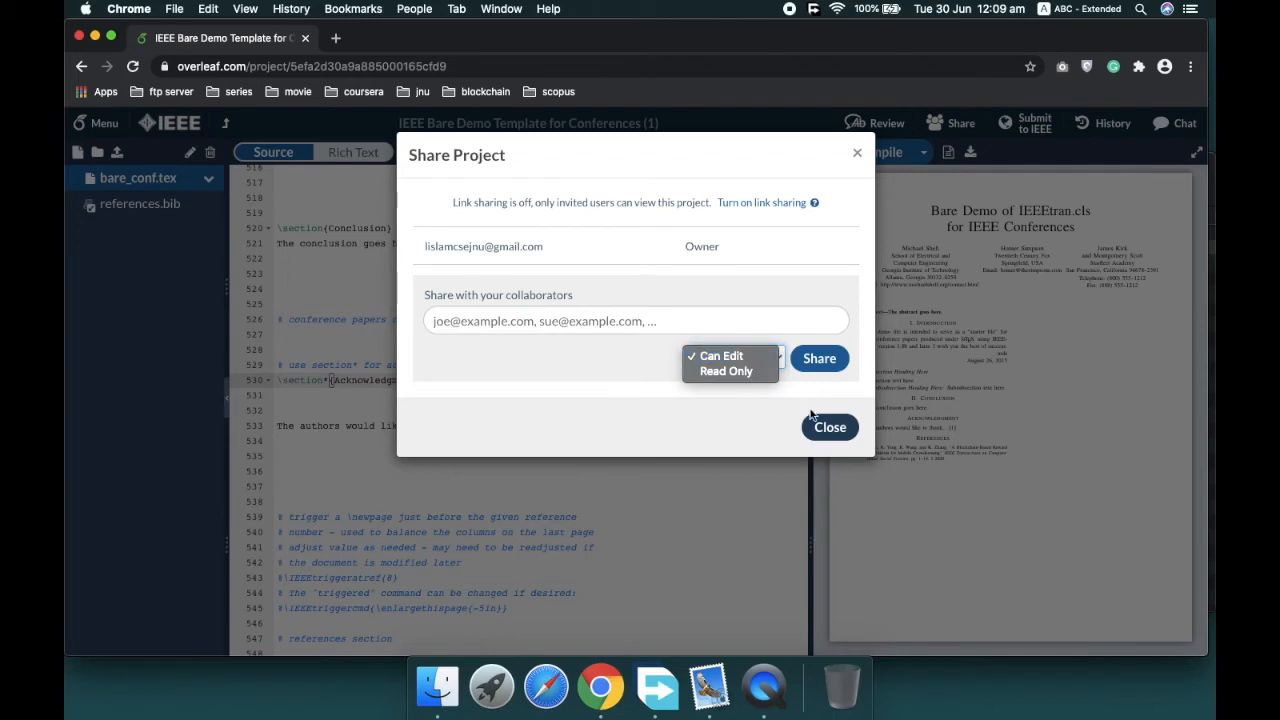
pyautogui.click(766, 419)
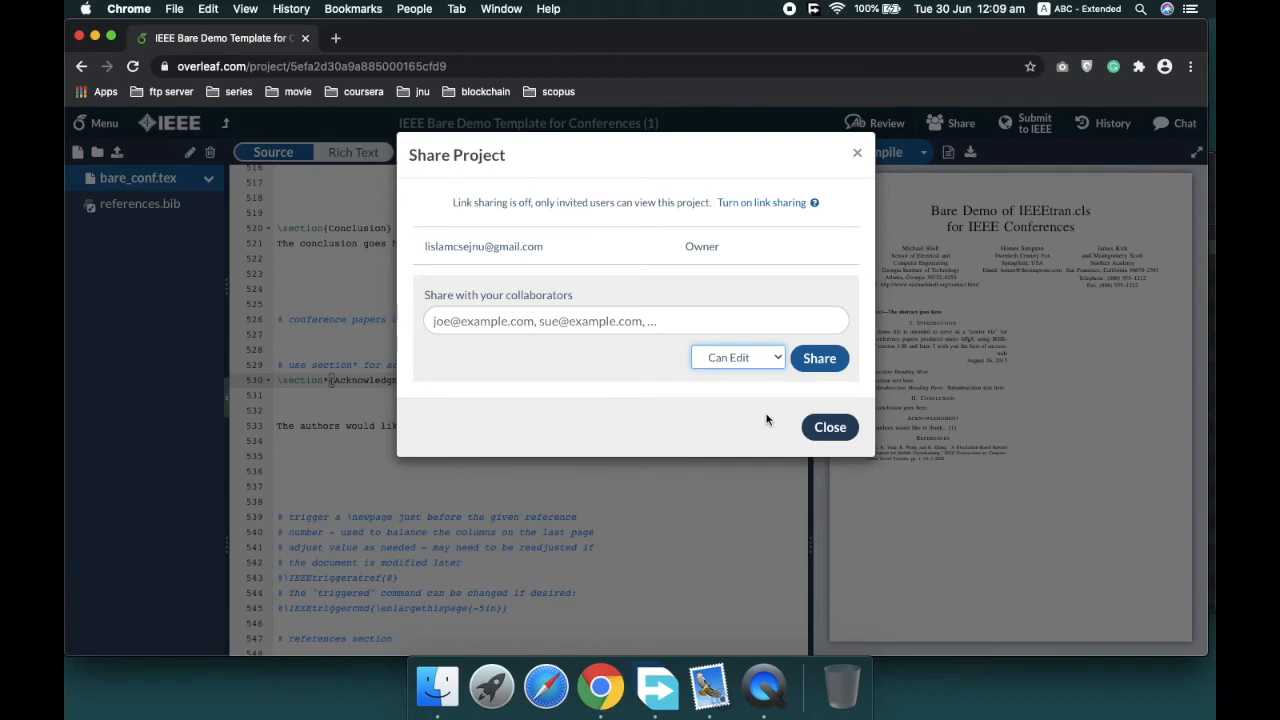
pyautogui.click(829, 425)
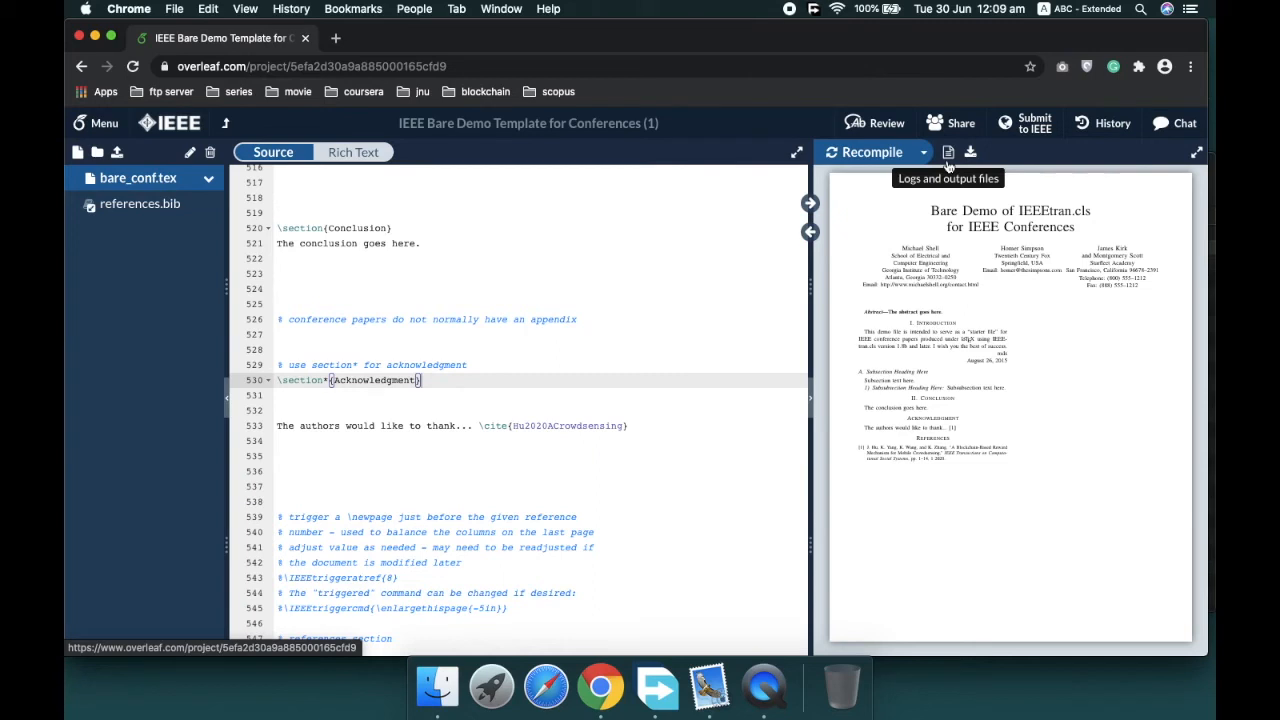
# Look through the project's version history for bare_conf.tex, and view the collaborator chat after returning to the editor.
pyautogui.click(1104, 124)
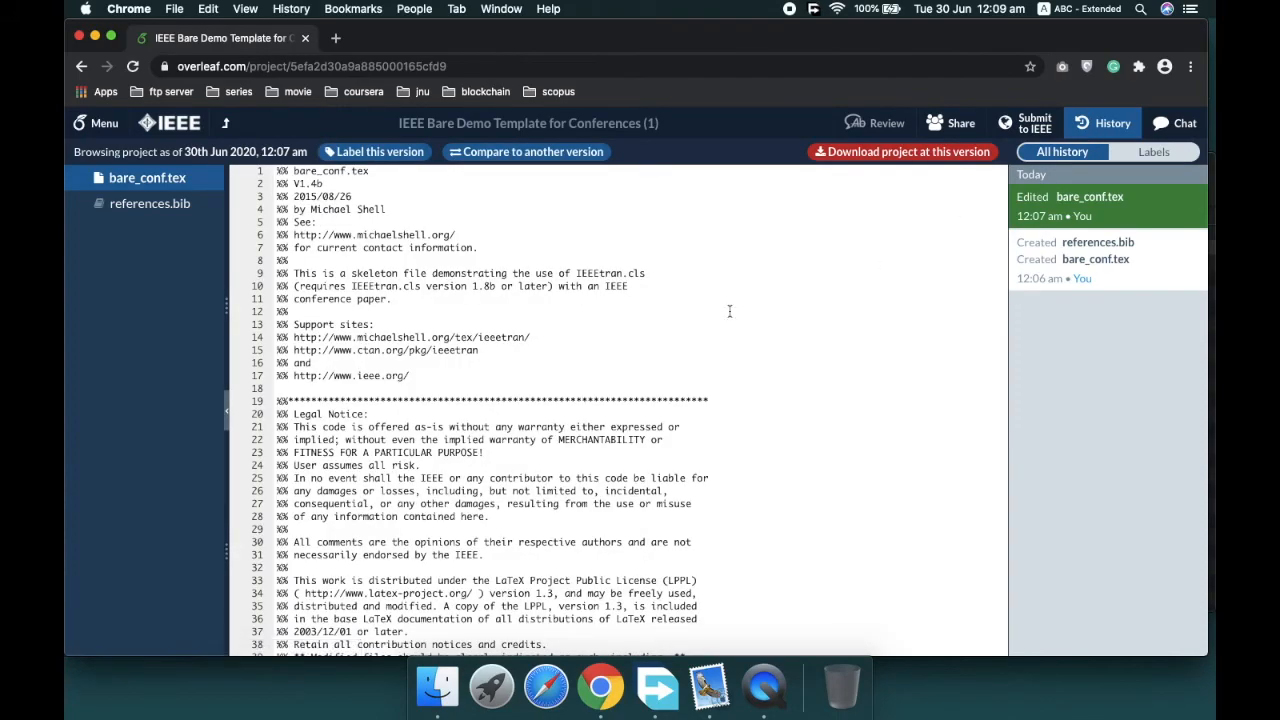
pyautogui.scroll(-3, 470, 333)
pyautogui.scroll(-20, 470, 333)
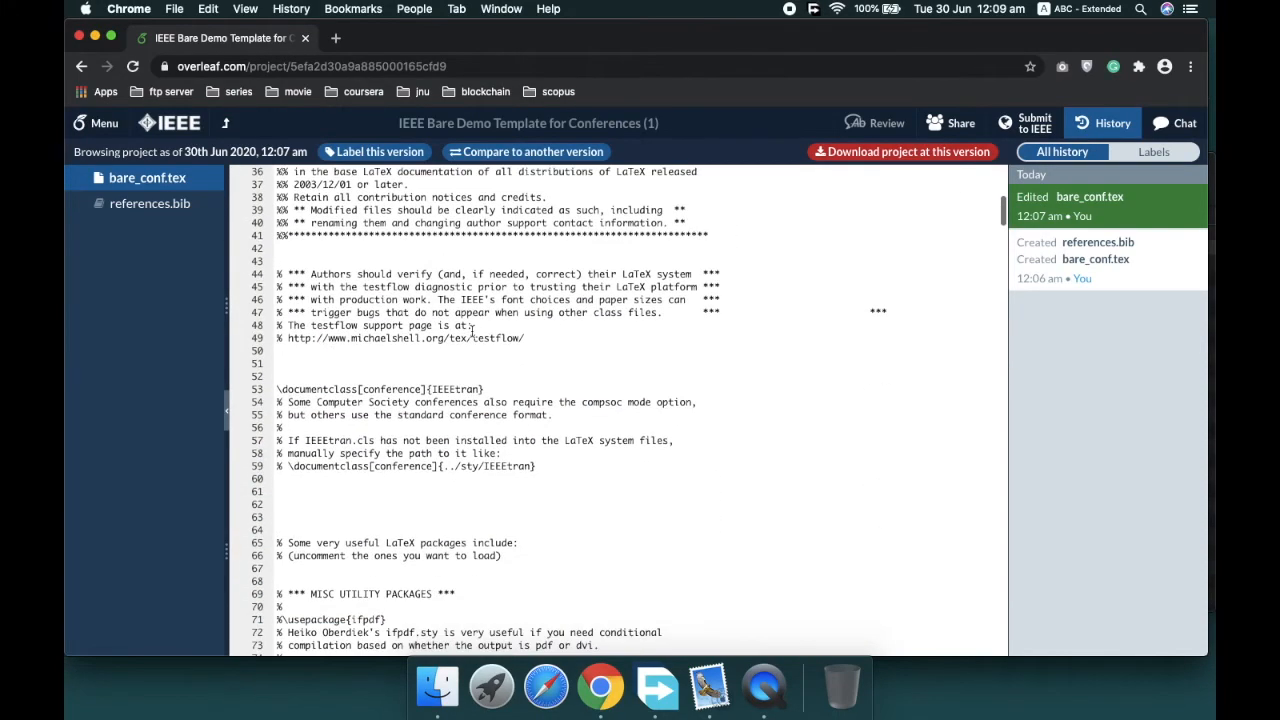
pyautogui.scroll(20, 471, 331)
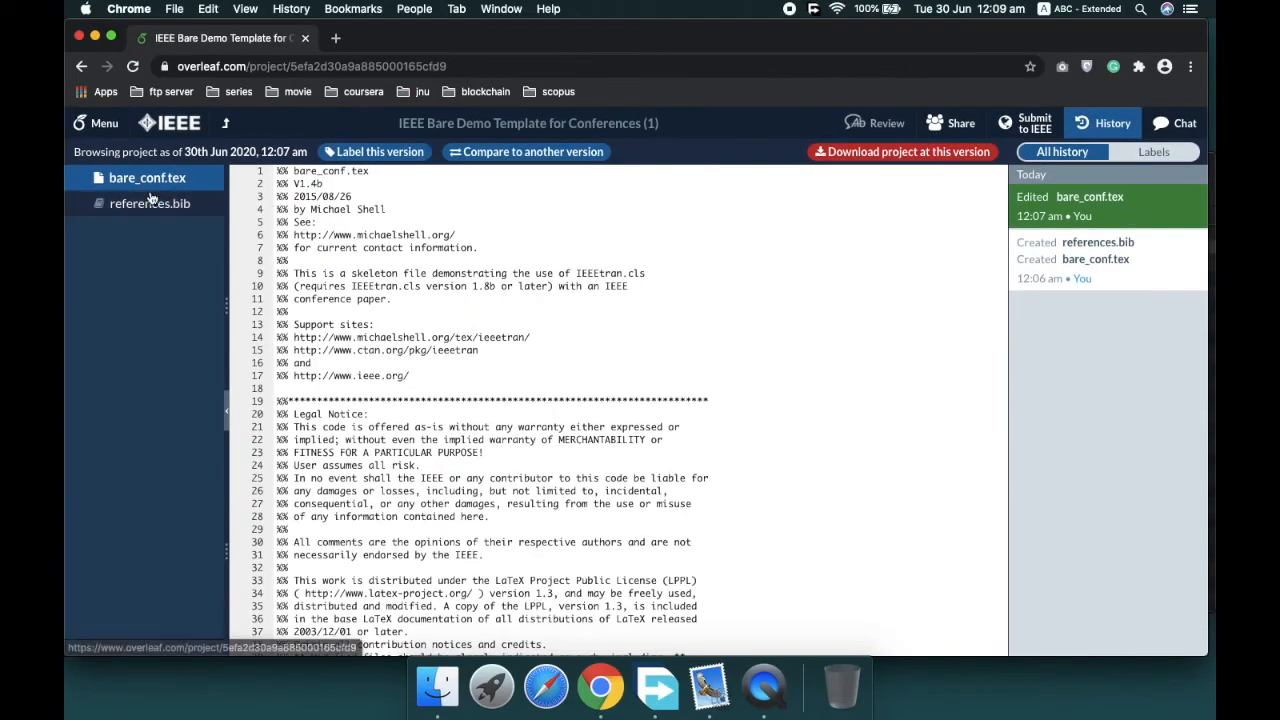
pyautogui.scroll(-20, 431, 323)
pyautogui.scroll(-20, 431, 323)
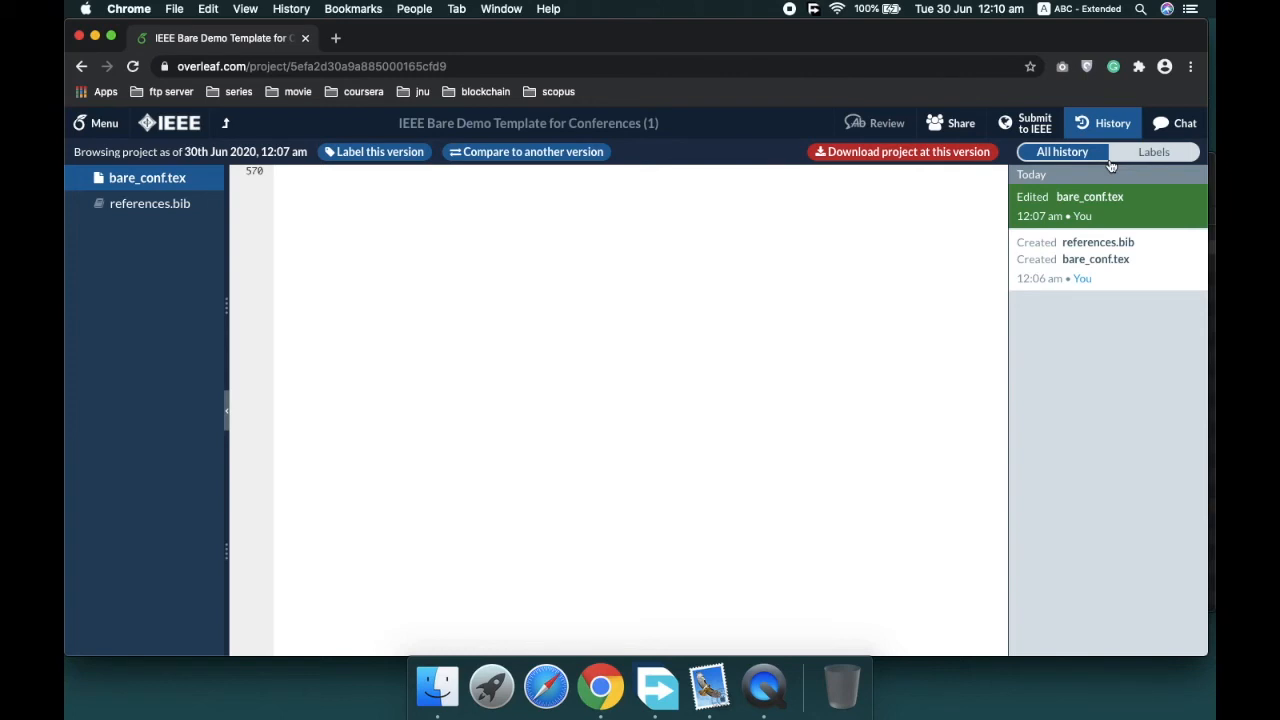
pyautogui.click(1108, 123)
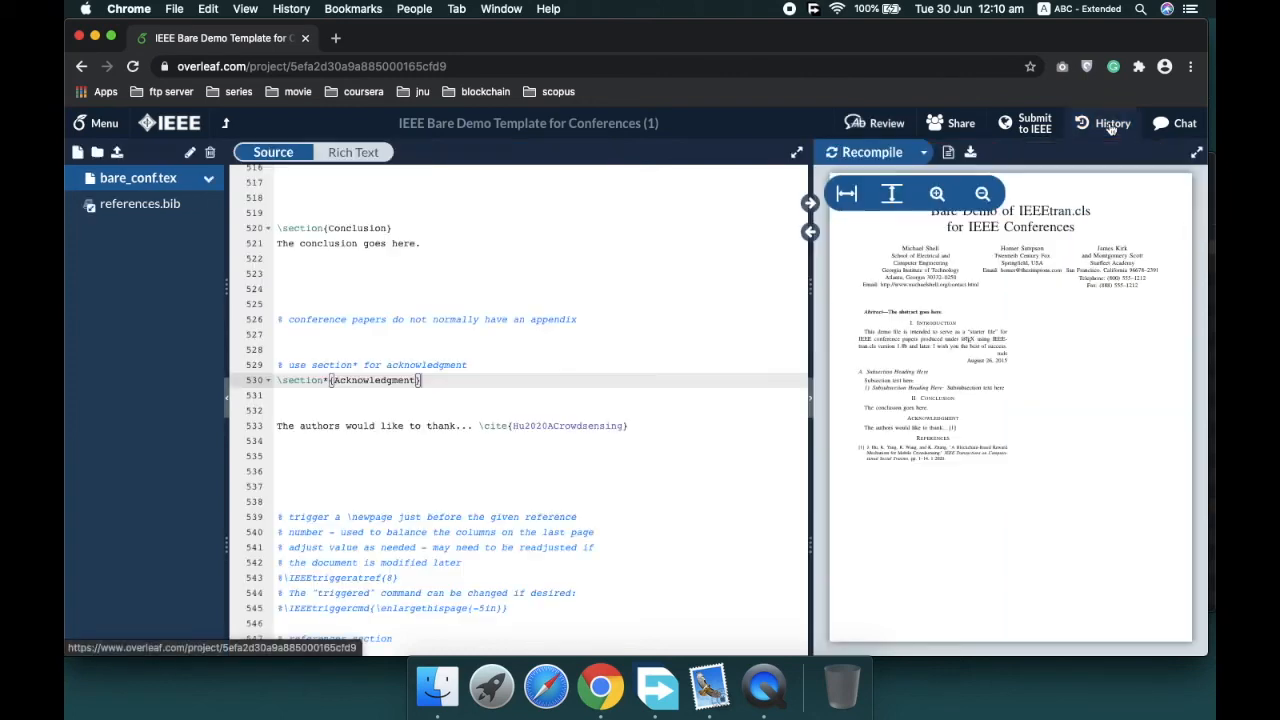
pyautogui.click(1178, 125)
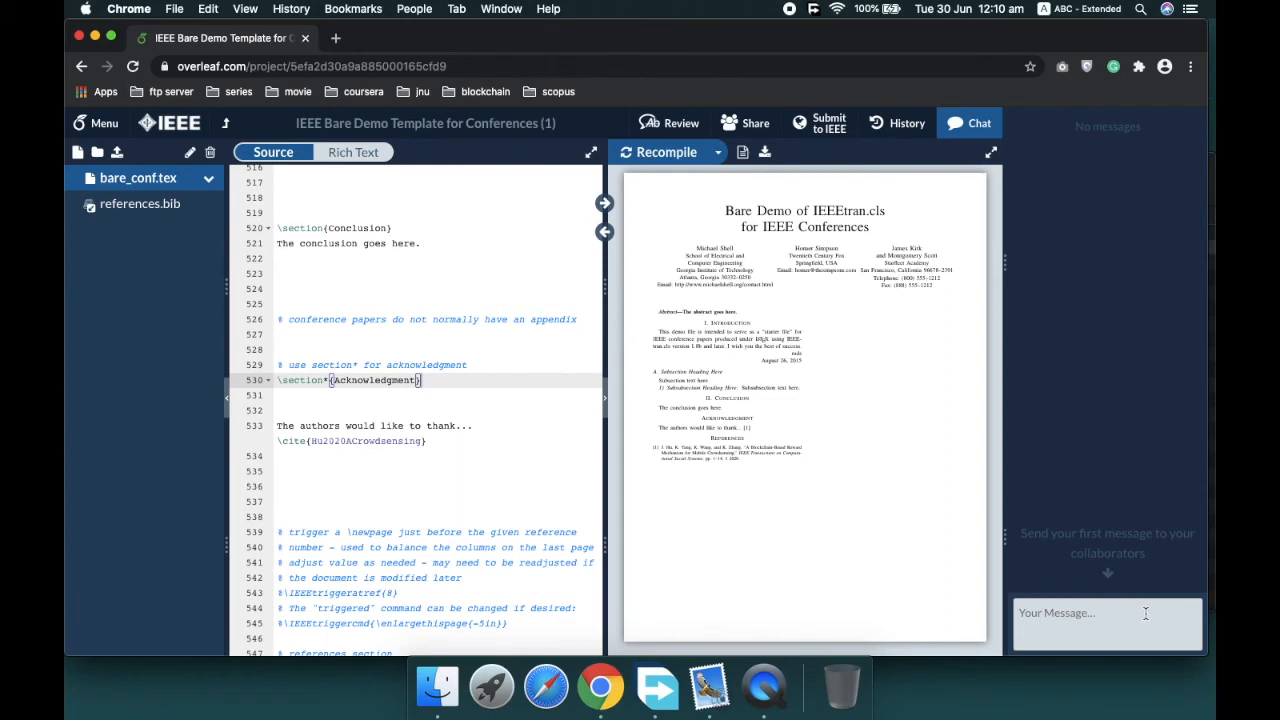
pyautogui.click(975, 122)
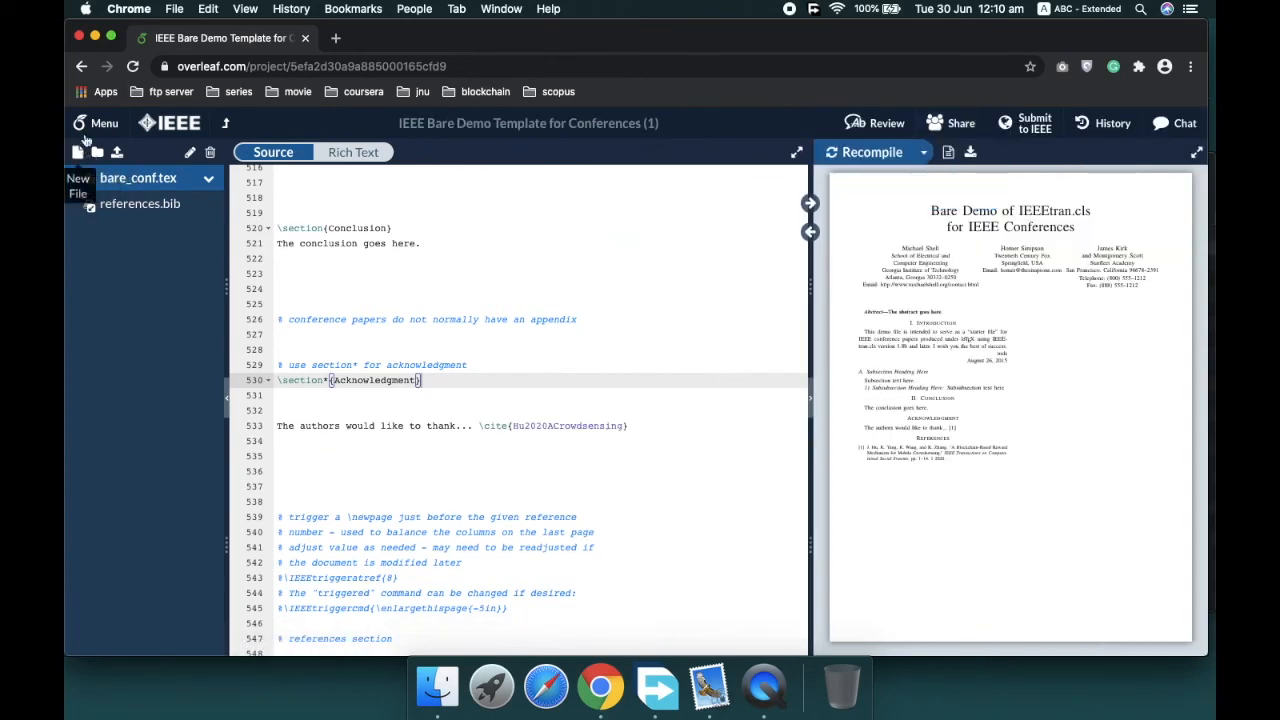
# Examine the project's download, copy and sync options and its settings, including the available compilers, without changing anything.
pyautogui.click(98, 123)
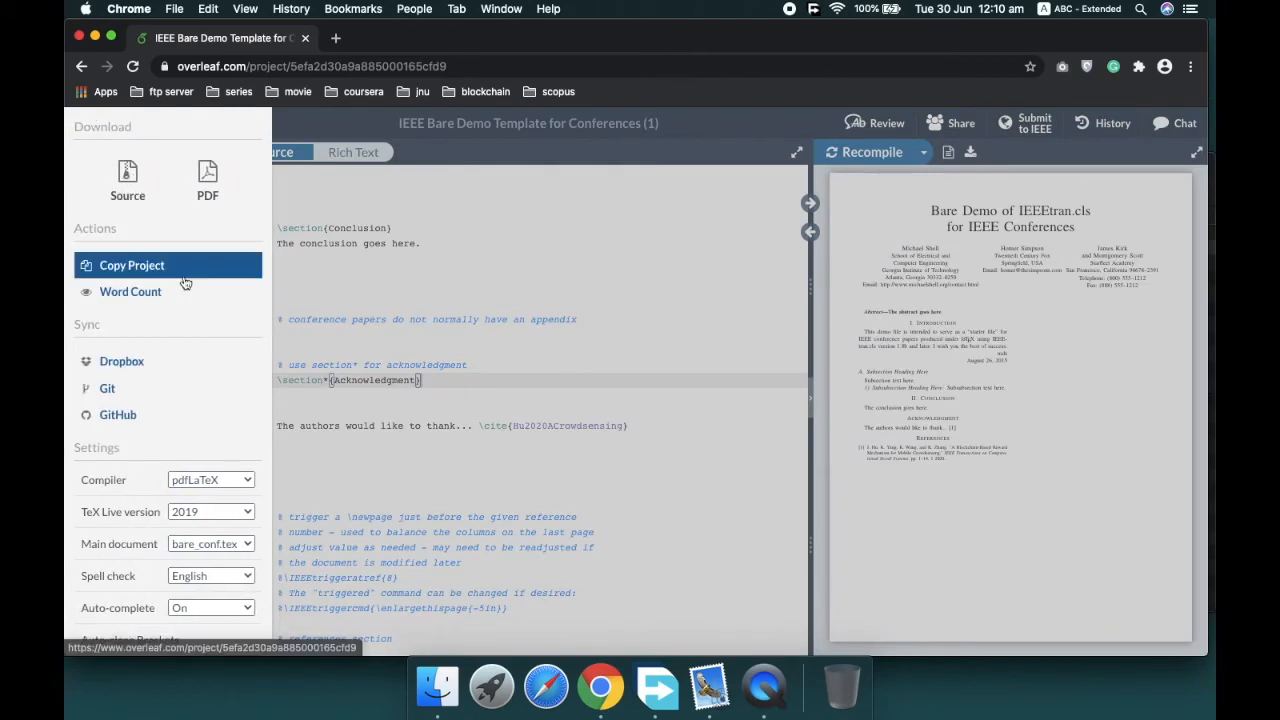
pyautogui.scroll(-2, 230, 400)
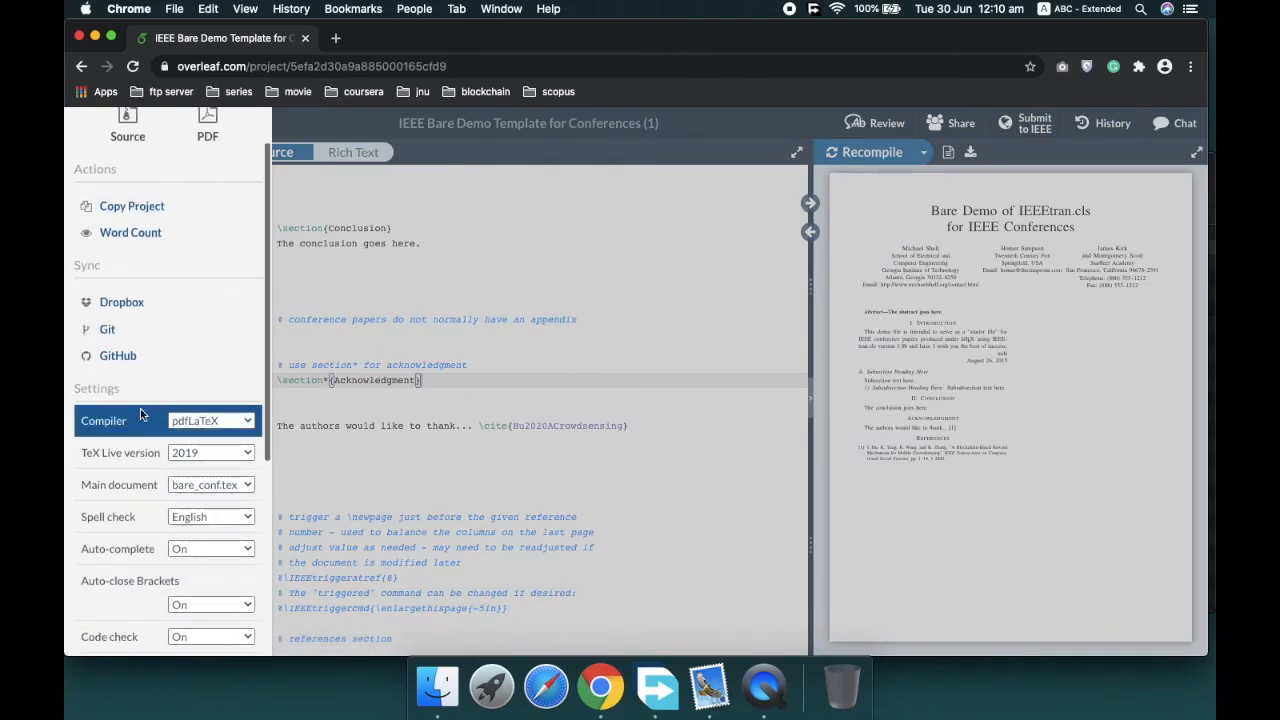
pyautogui.click(200, 421)
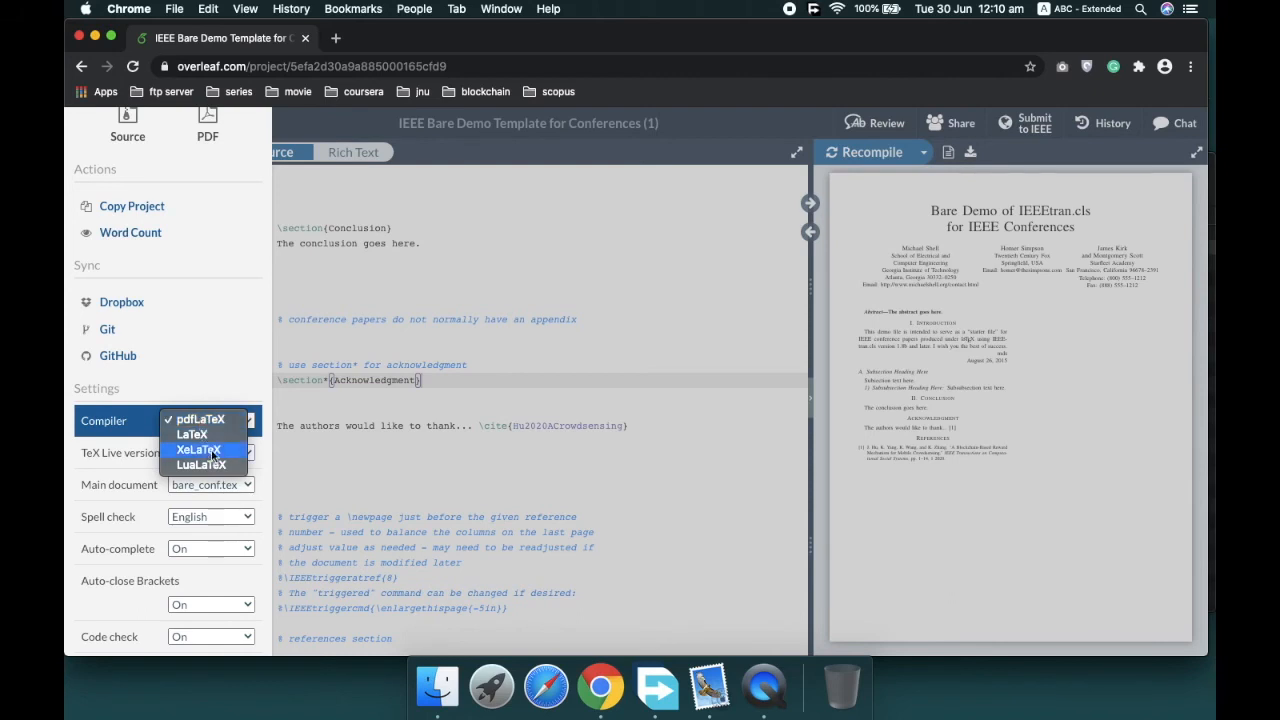
pyautogui.click(179, 365)
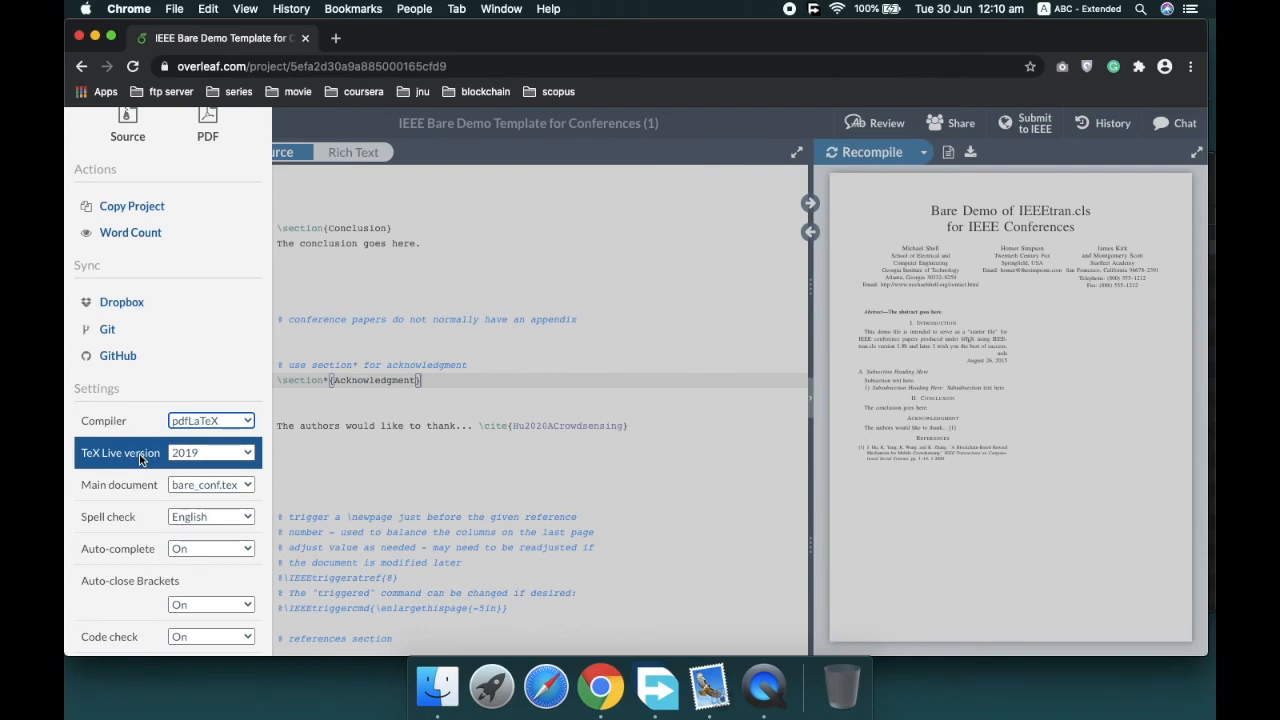
pyautogui.scroll(-5, 139, 454)
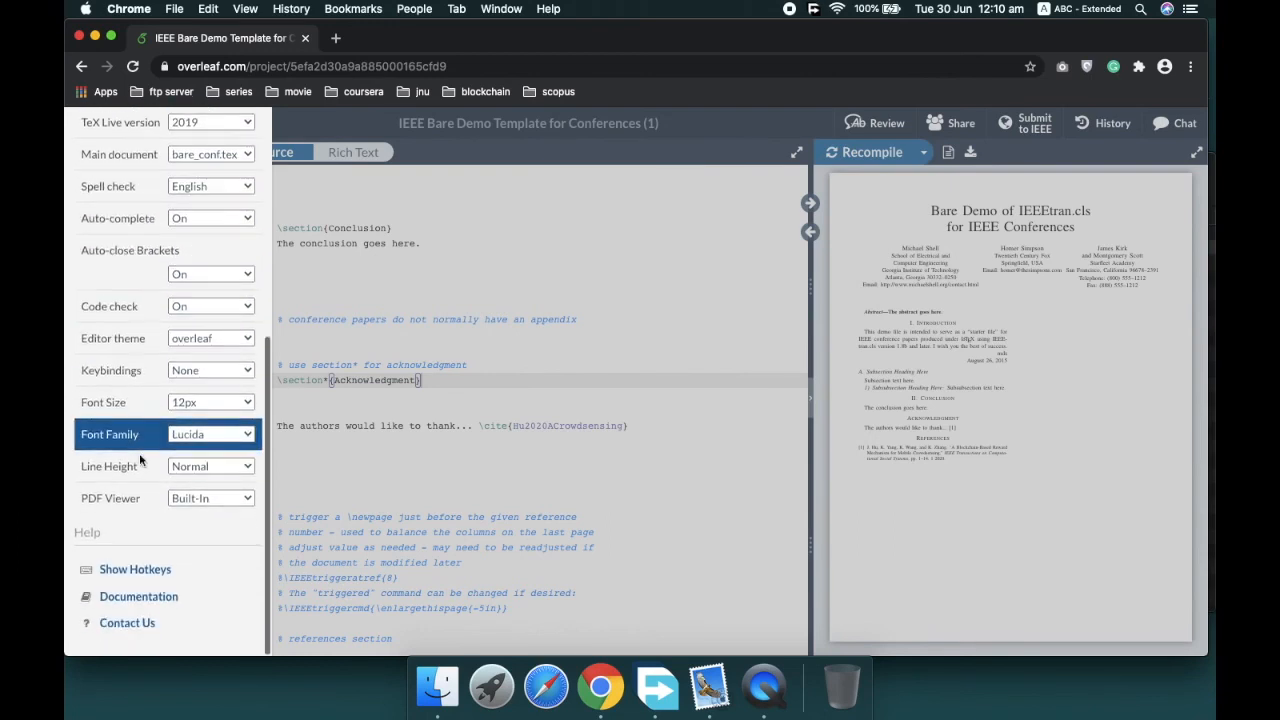
pyautogui.scroll(1, 140, 459)
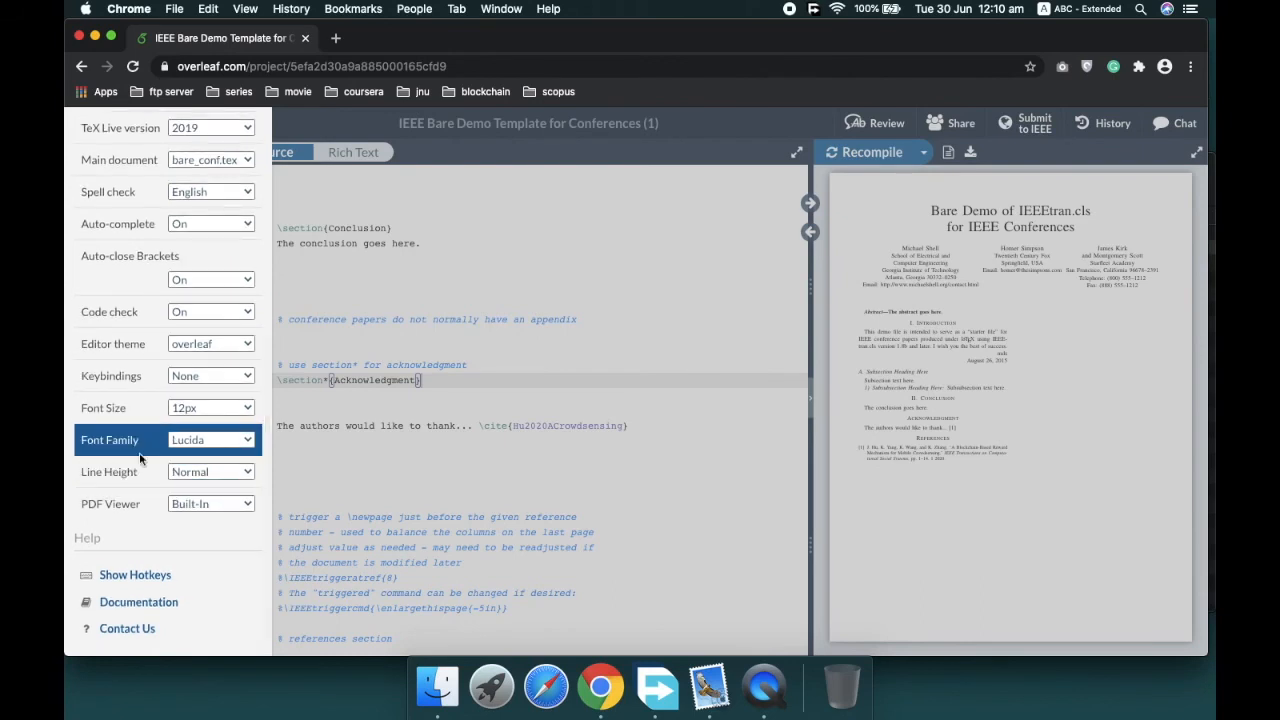
pyautogui.scroll(5, 140, 458)
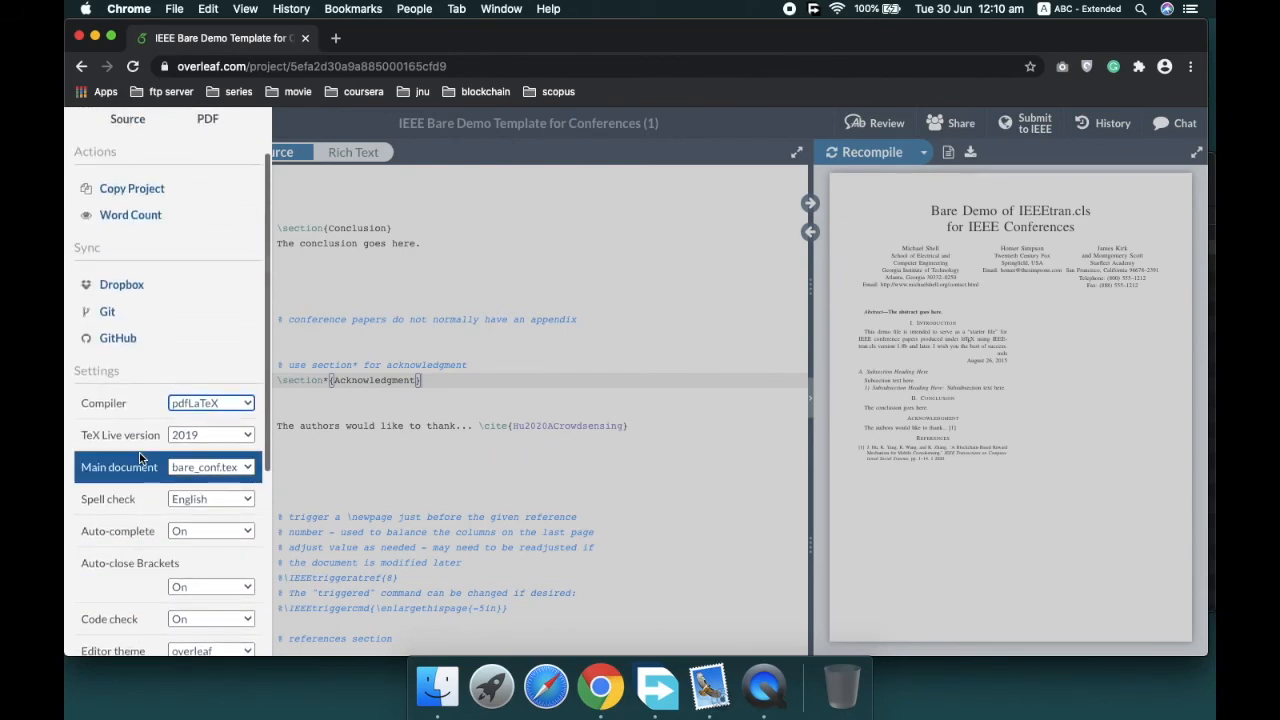
pyautogui.scroll(2, 139, 455)
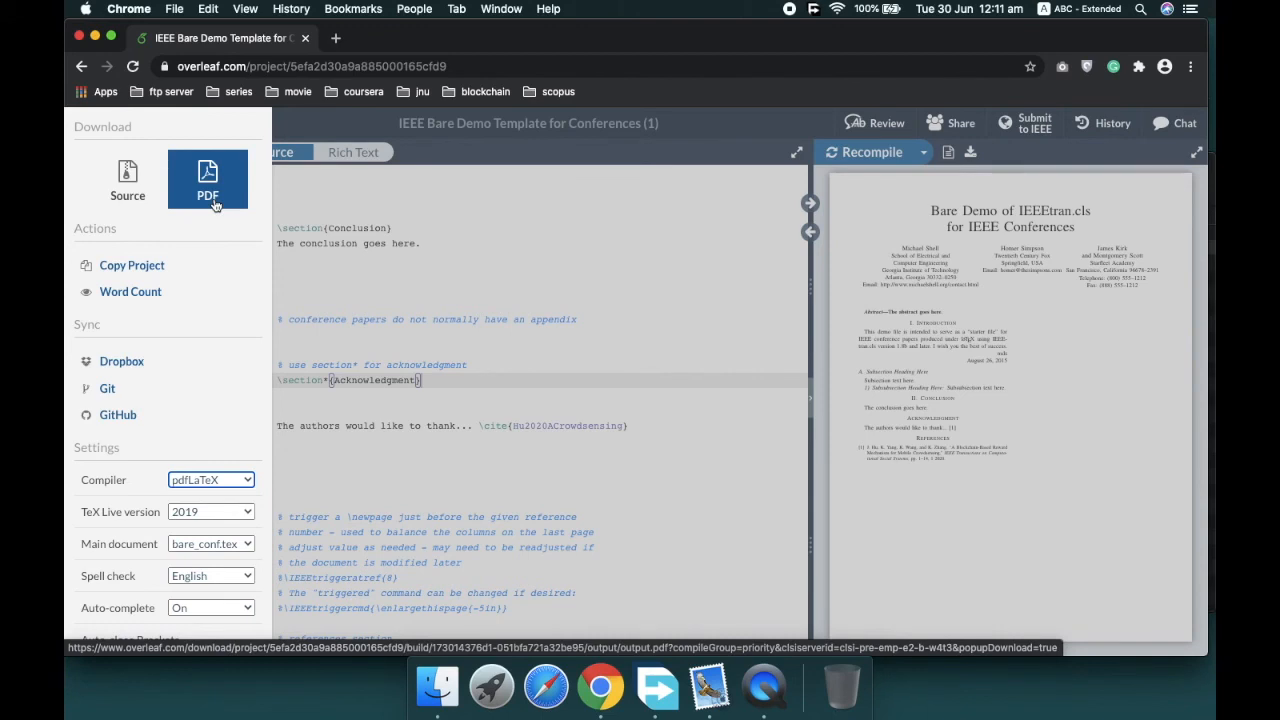
# Locate the source code of the introduction paragraph and the first author's name from the PDF preview, and view the title and author block.
pyautogui.click(367, 177)
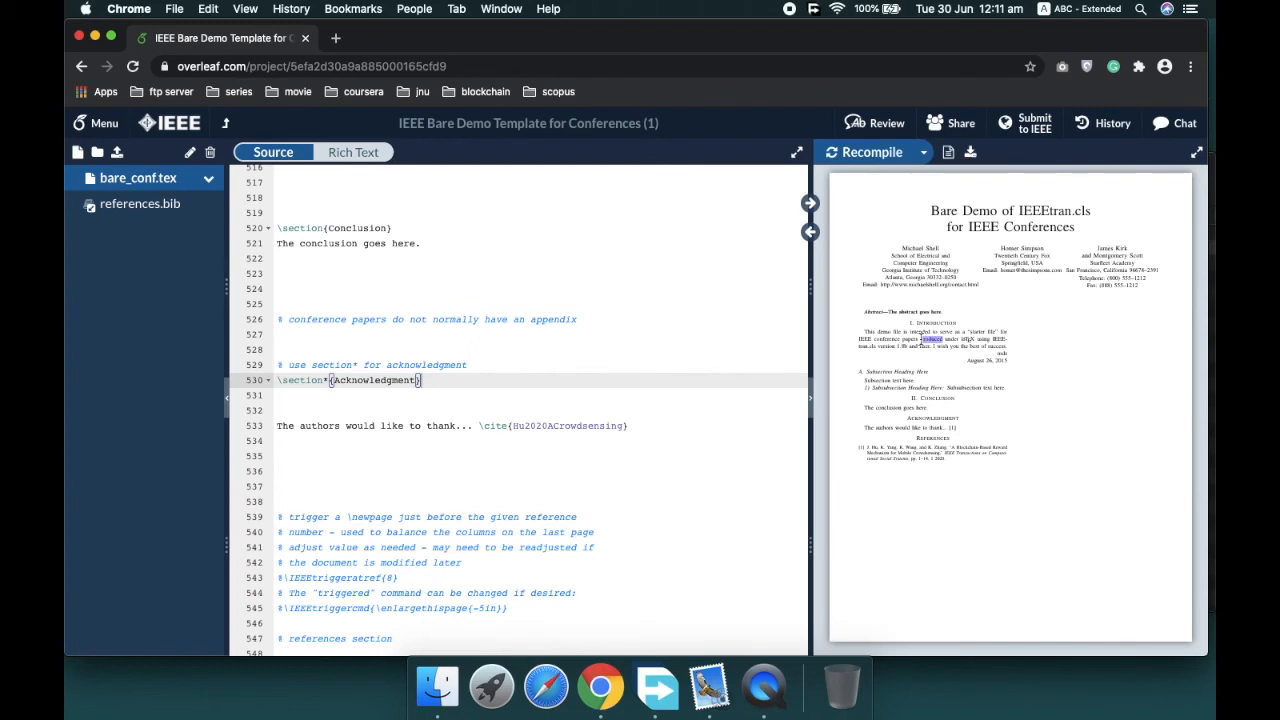
pyautogui.doubleClick(921, 340)
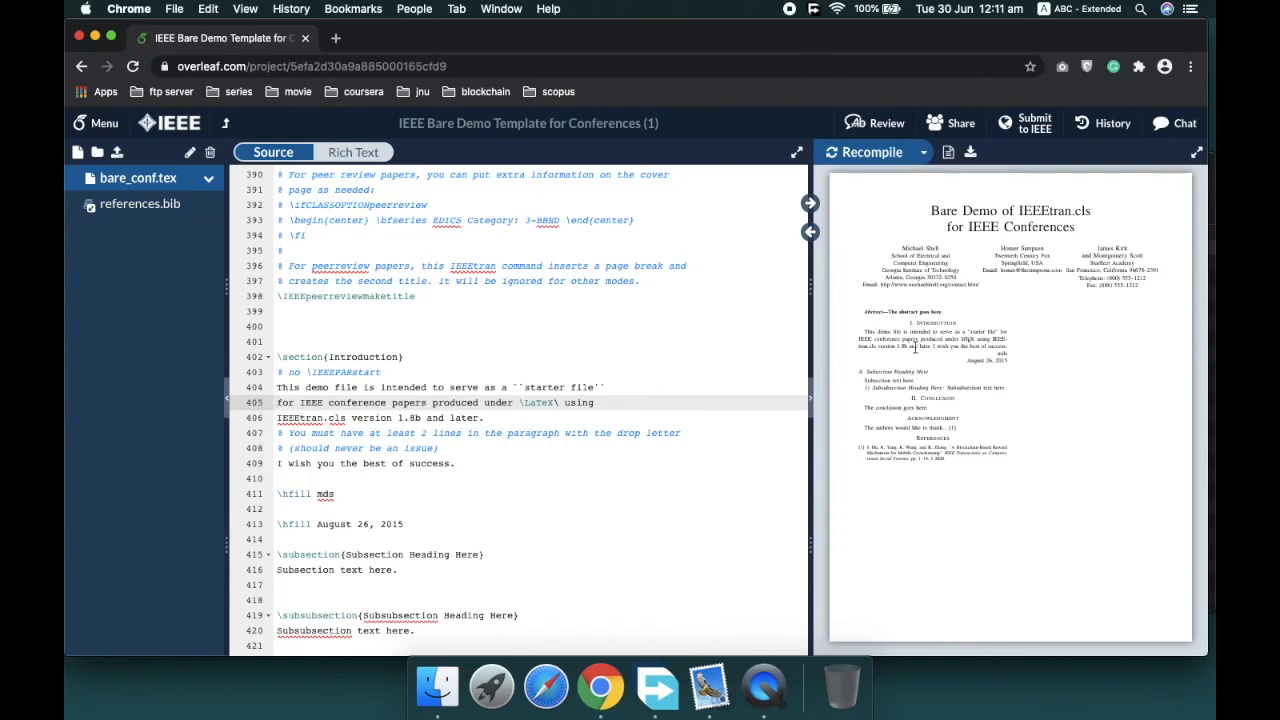
pyautogui.doubleClick(927, 253)
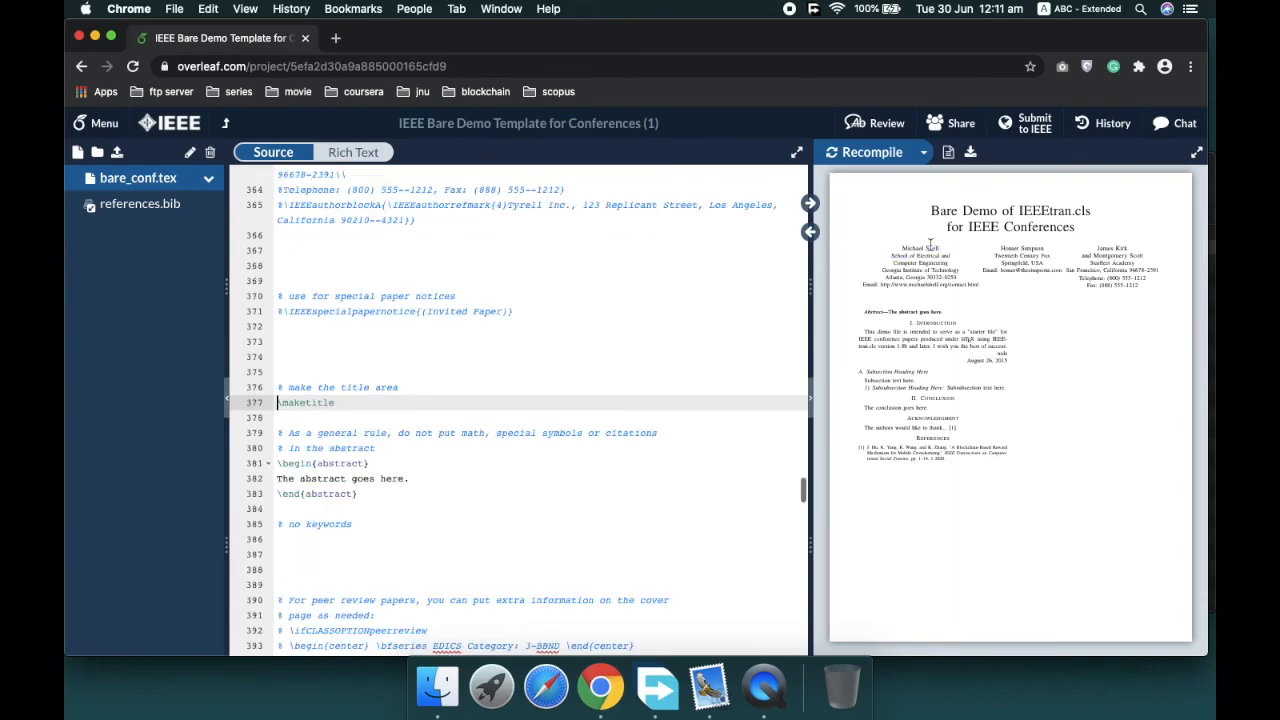
pyautogui.scroll(10, 679, 399)
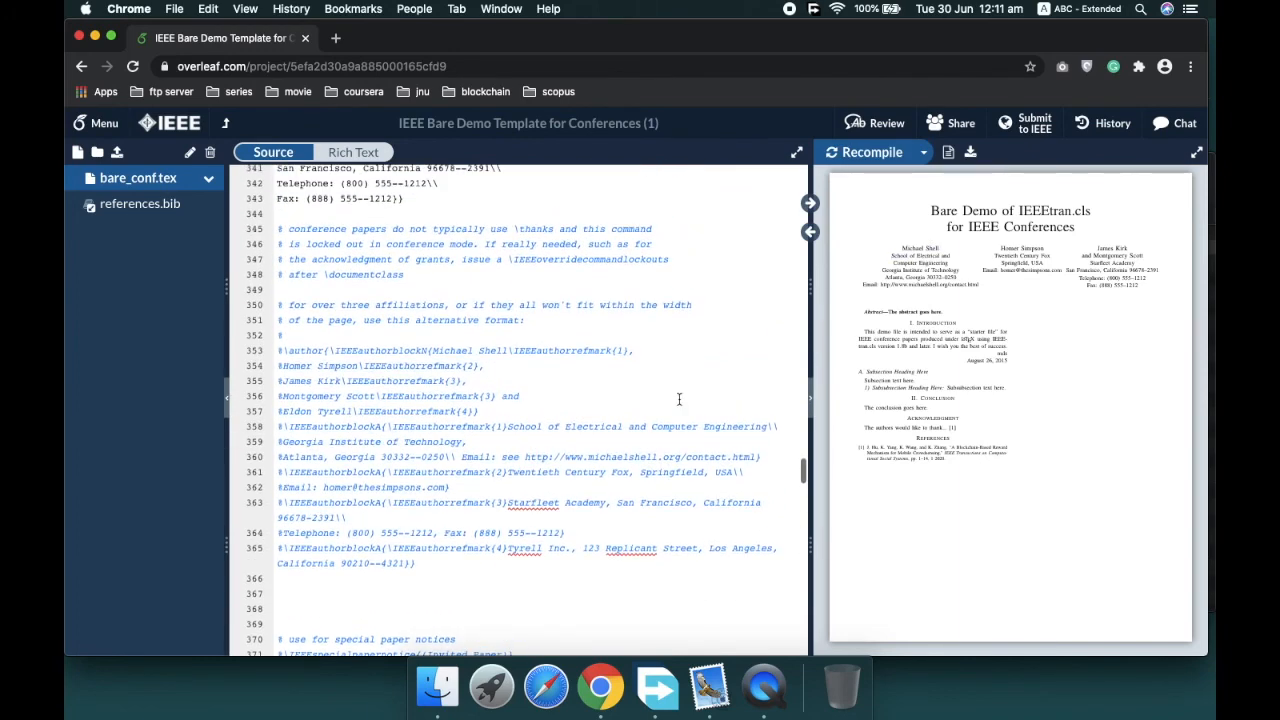
pyautogui.scroll(4, 679, 399)
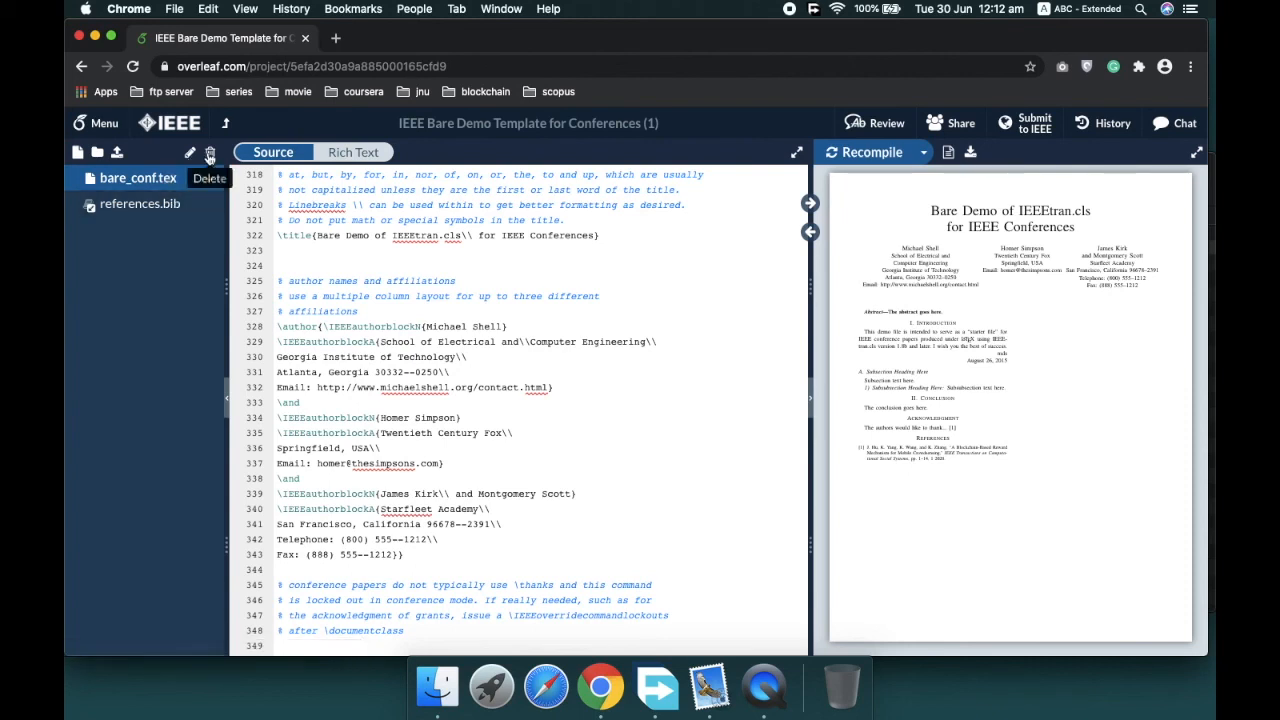
# View the options for uploading files to the project, and close the dialog without adding anything.
pyautogui.click(116, 156)
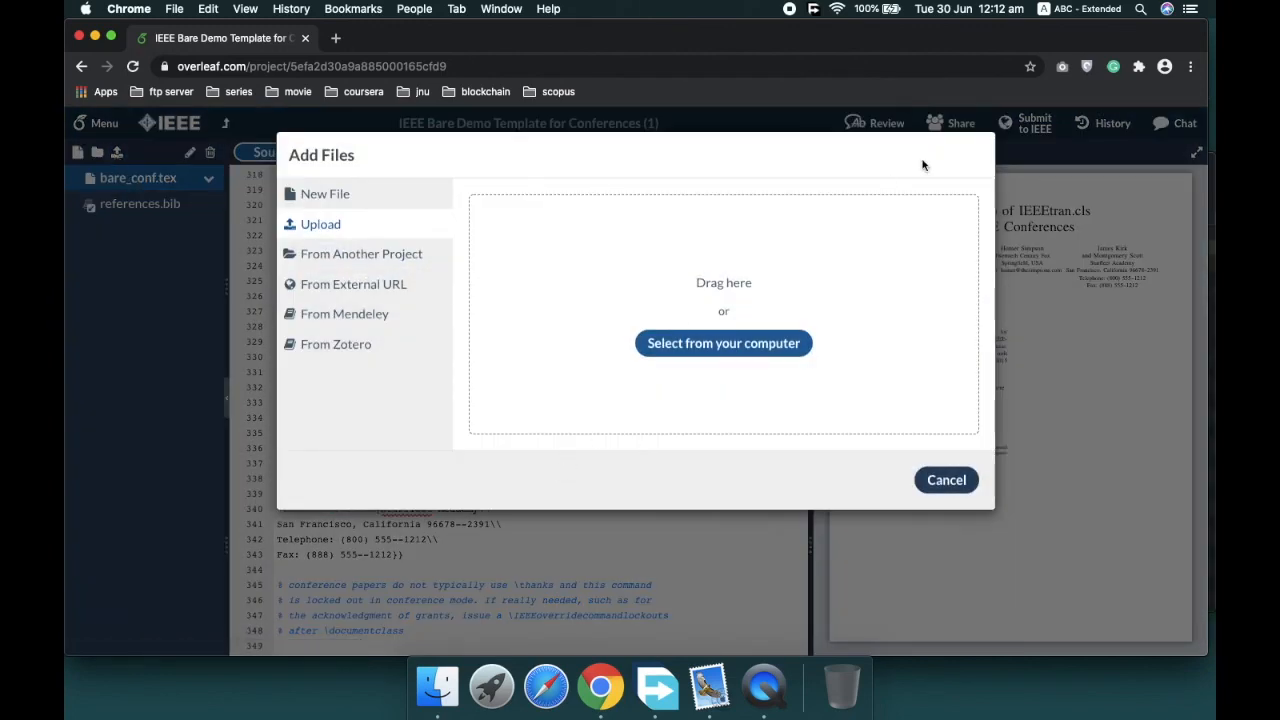
pyautogui.click(939, 478)
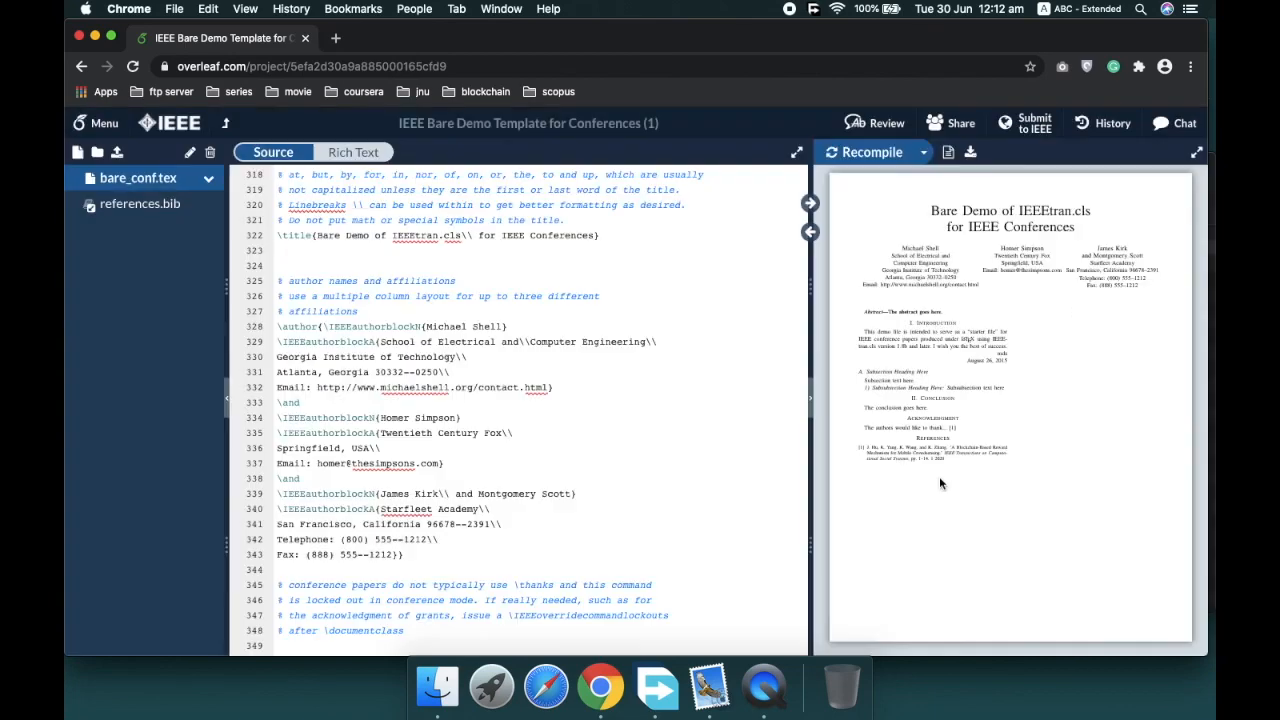